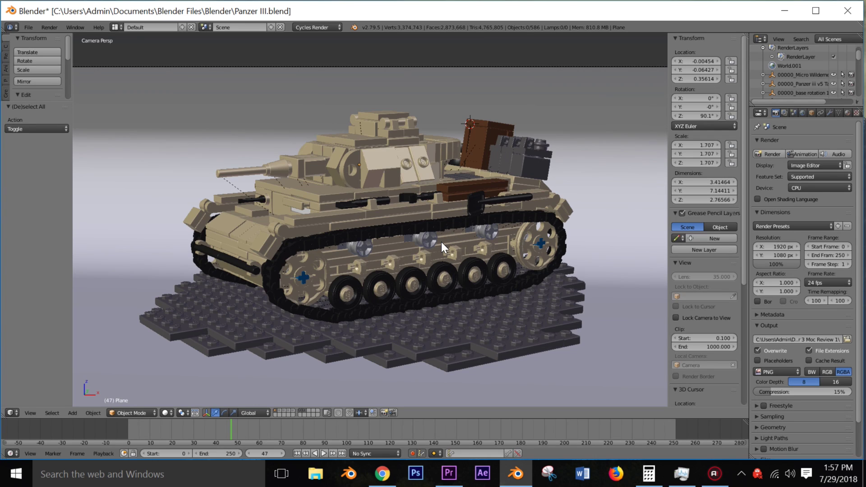
Step: Play back the tank animation from a free perspective around the scene, stop it, and return to the camera view
mouse_move(441, 241)
middle_down()
mouse_move(458, 244)
mouse_move(399, 245)
mouse_move(433, 249)
middle_up()
key(alt+a)
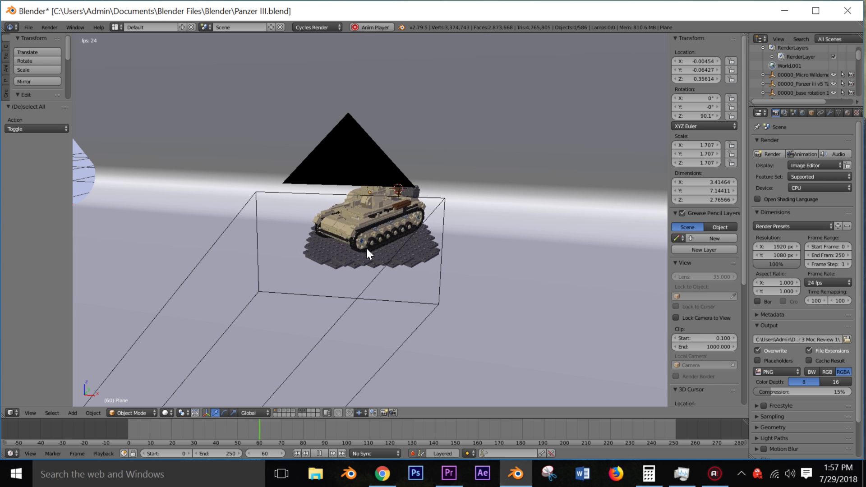
middle_drag(366, 248, 414, 250)
scroll(405, 248, up, 3)
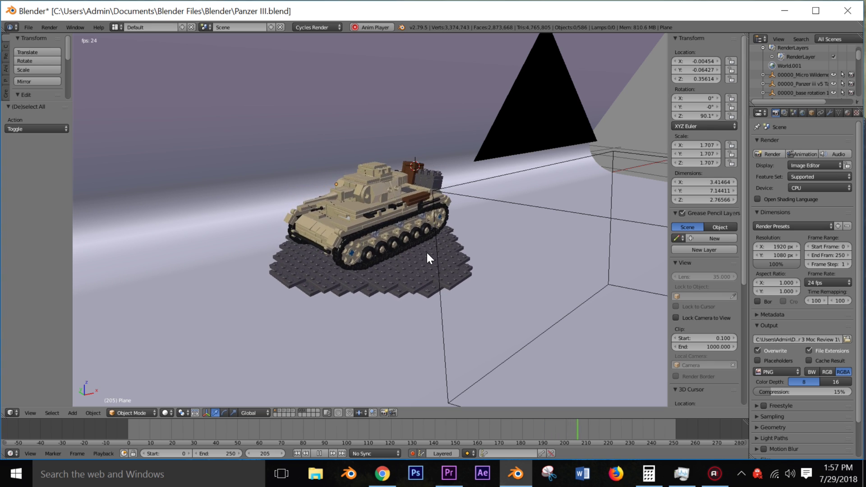
key(alt+a)
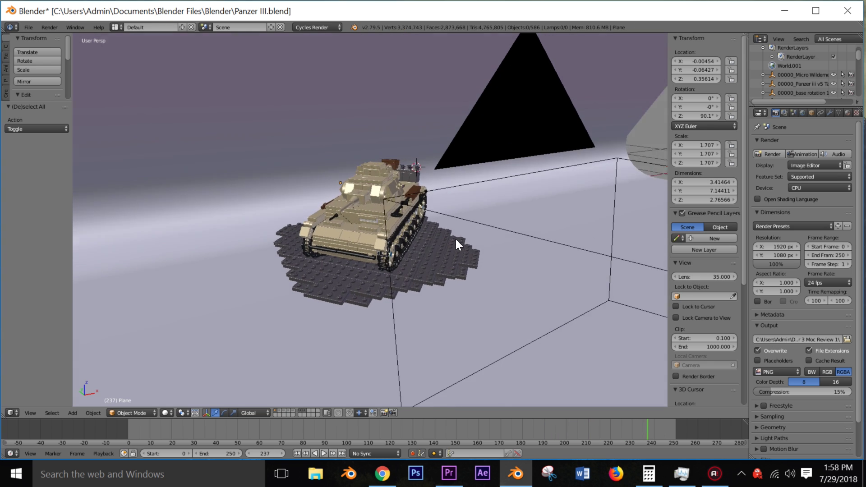
middle_drag(427, 252, 448, 239)
key(KP_0)
scroll(449, 239, down, 2)
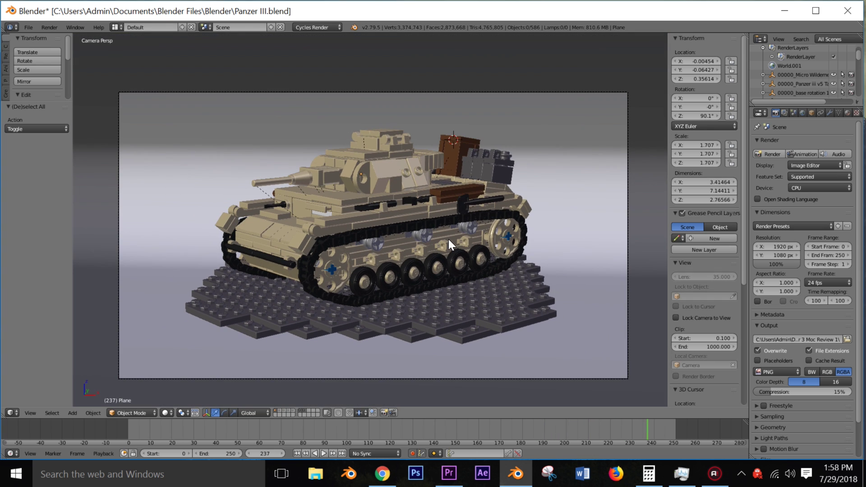
Step: Start rendering the full tank animation and cancel the render
click(809, 152)
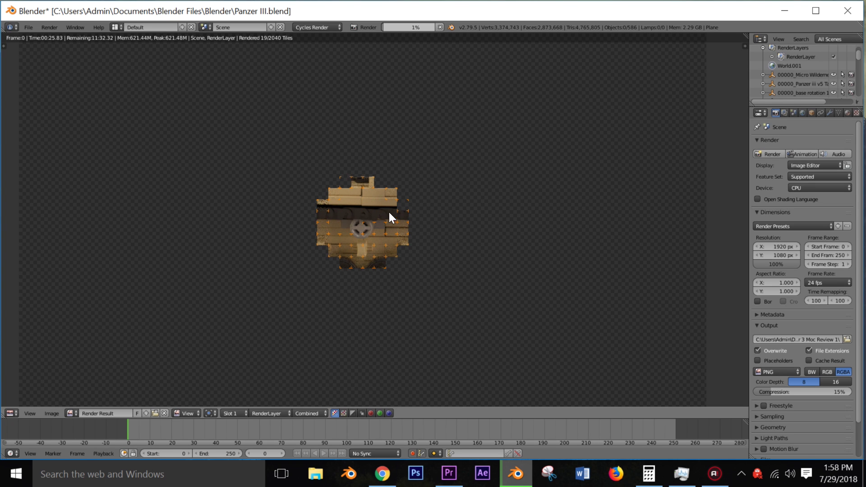
key(Escape)
key(alt+a)
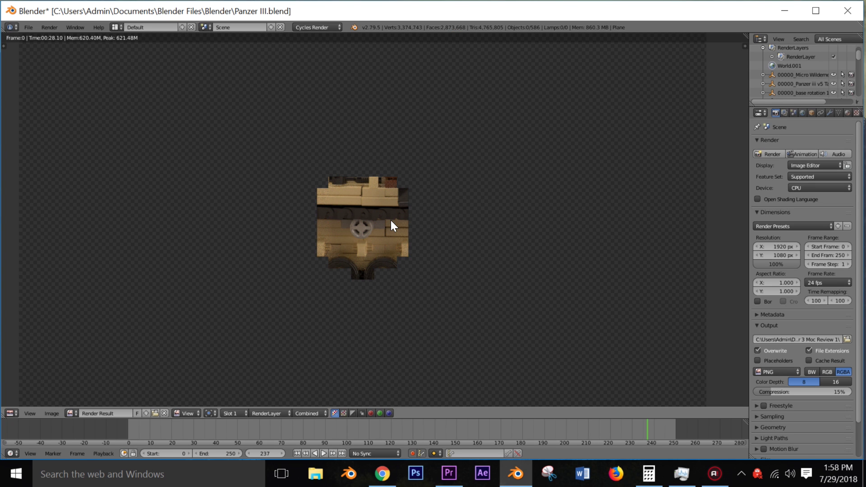
Step: Switch the render result area back to the 3D View and look through the camera
click(11, 413)
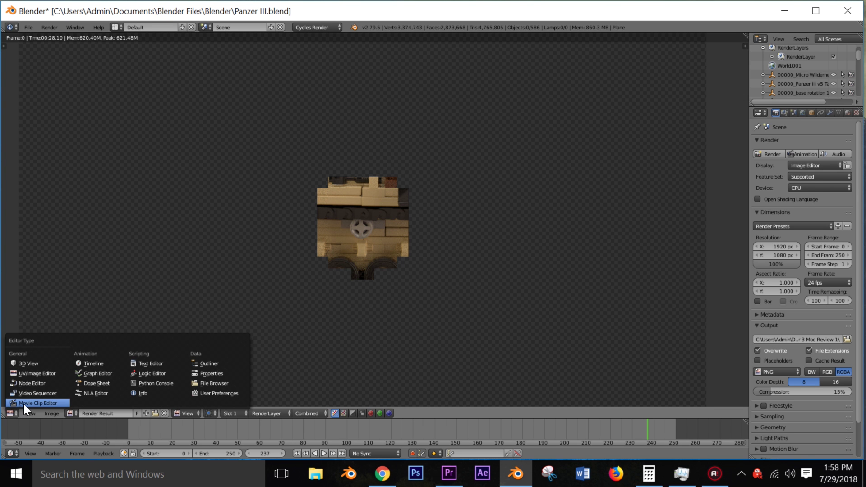
click(27, 363)
scroll(443, 234, down, 3)
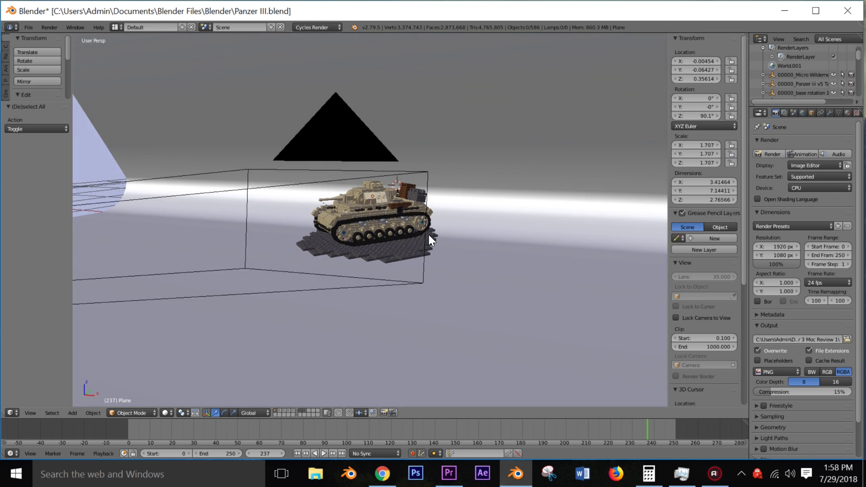
scroll(442, 232, up, 2)
key(KP_0)
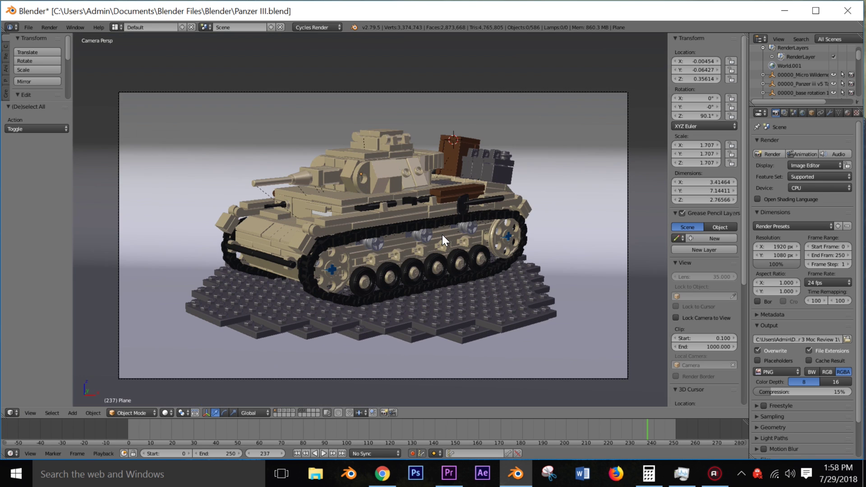
Step: Play the tank animation from outside the camera view and stop it
key(KP_0)
key(alt+a)
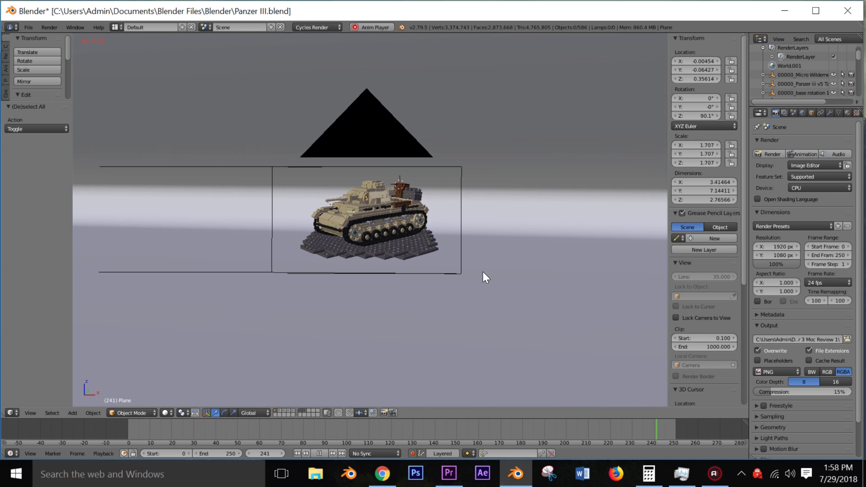
key(alt+a)
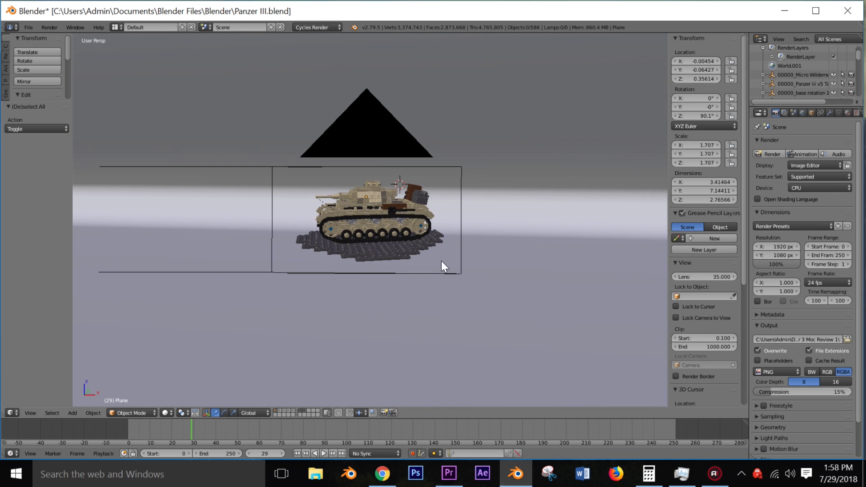
Step: Open a new maximized Chrome window and go to sheepit-renderfarm.com/jobs.php
right_click(381, 475)
click(377, 460)
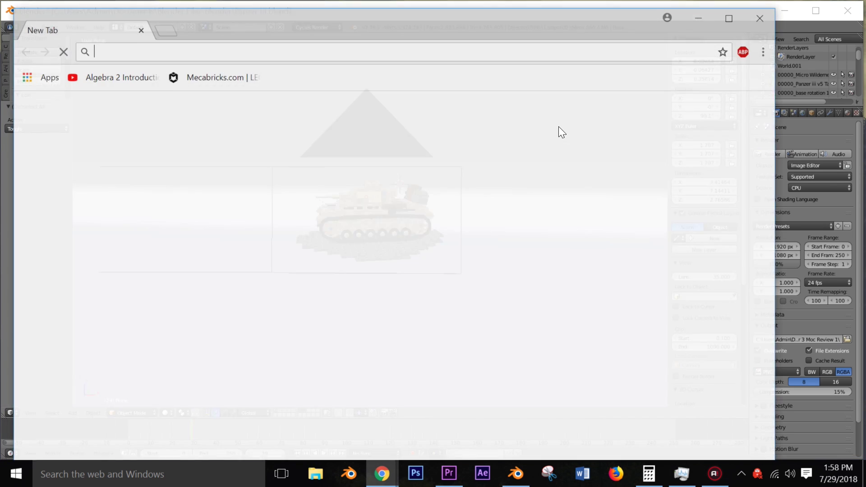
click(731, 17)
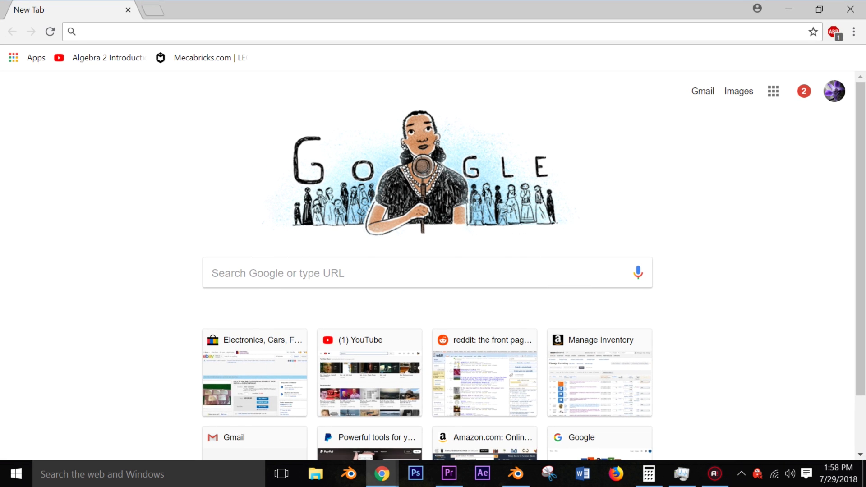
text(sheepit-renderfarm.com/jobs.php)
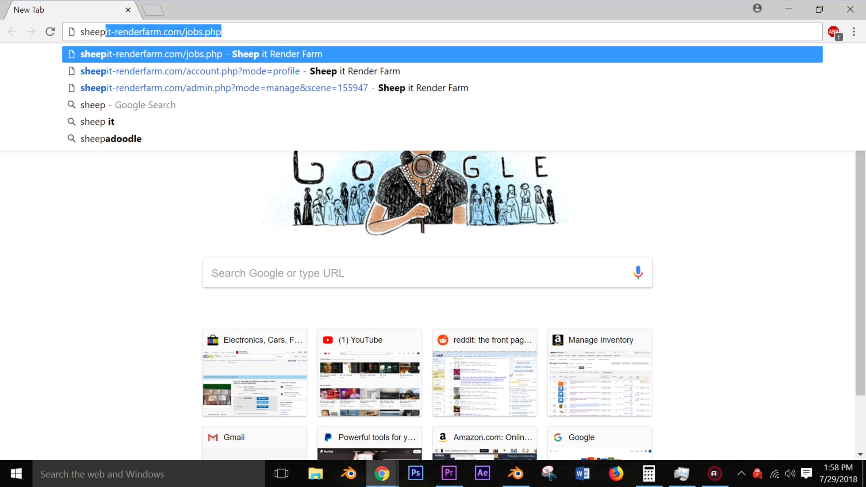
key(Return)
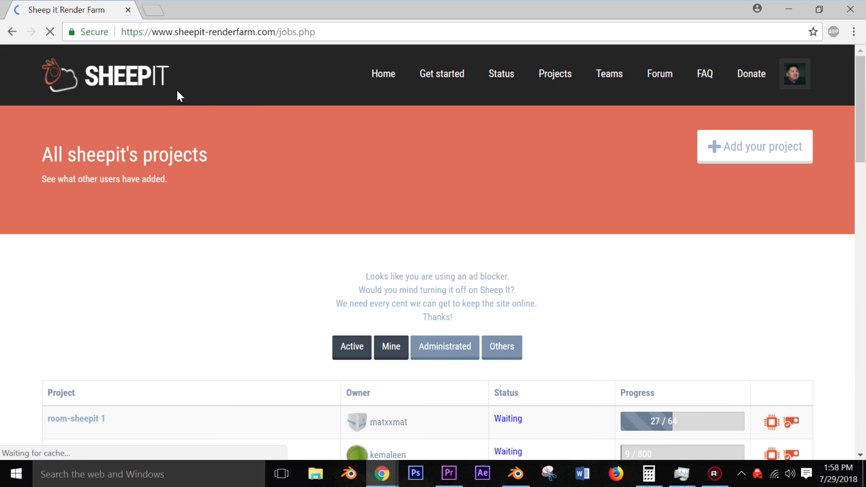
Step: Open the SheepIt home page and look through its description of the render farm
click(99, 79)
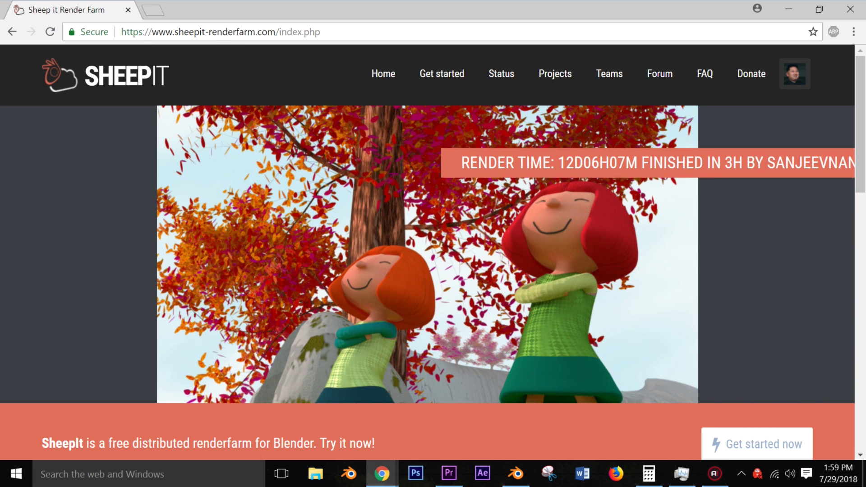
scroll(441, 279, down, 5)
scroll(441, 279, down, 8)
scroll(441, 279, up, 10)
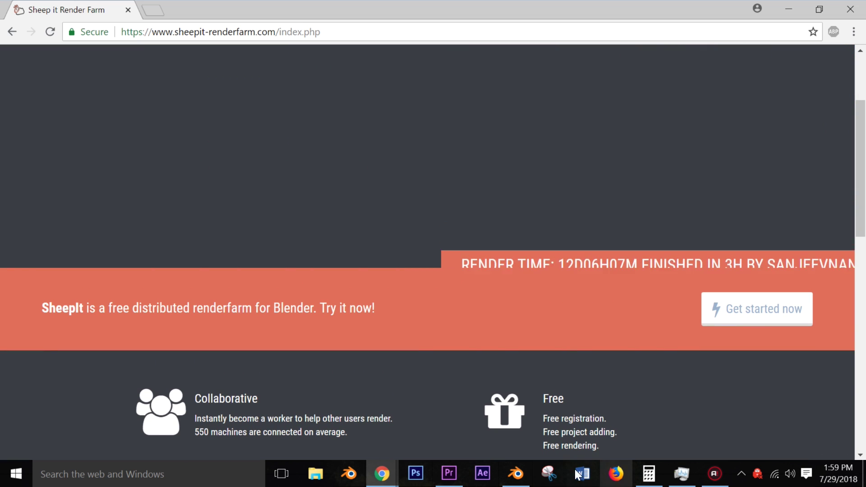
Step: Switch to Blender and take a closer look at the tank scene
key(alt+Tab)
scroll(399, 211, up, 3)
middle_drag(398, 212, 395, 214)
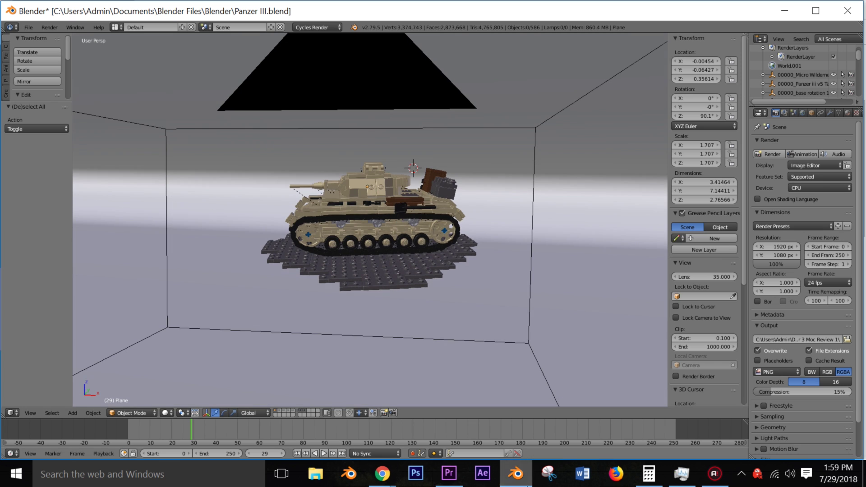
Step: Switch back to the SheepIt window in Chrome and look over the home page again
mouse_move(381, 473)
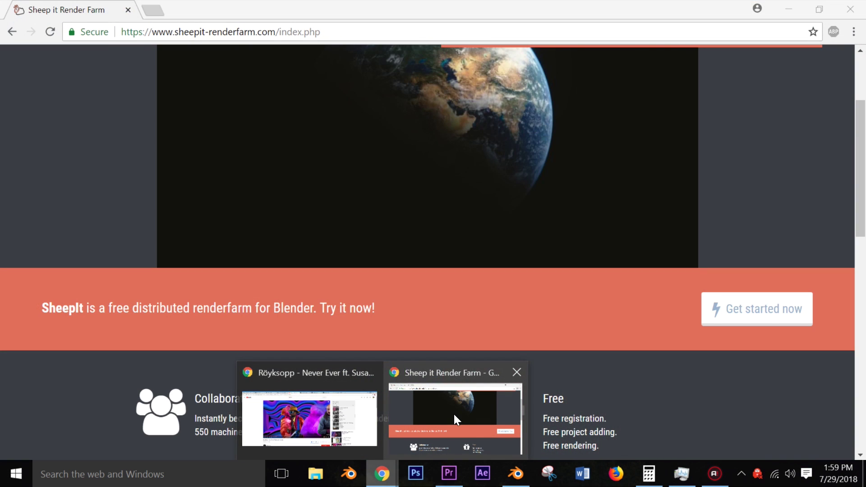
click(454, 414)
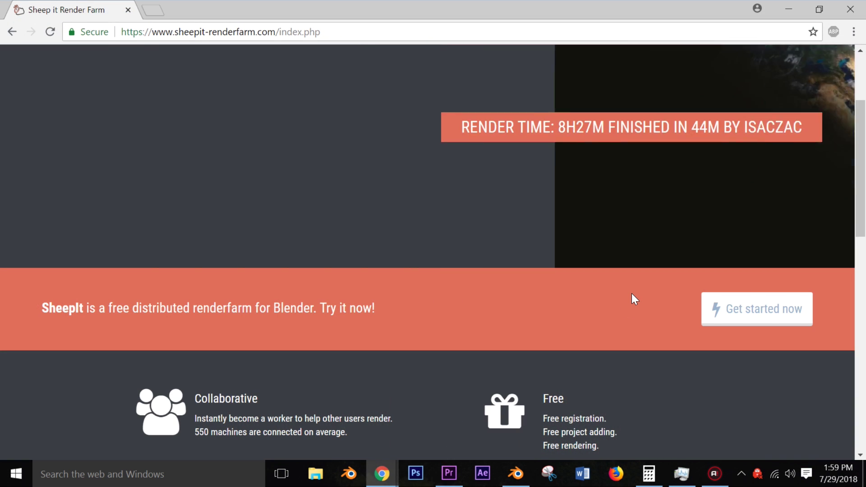
scroll(631, 293, down, 4)
scroll(631, 293, up, 7)
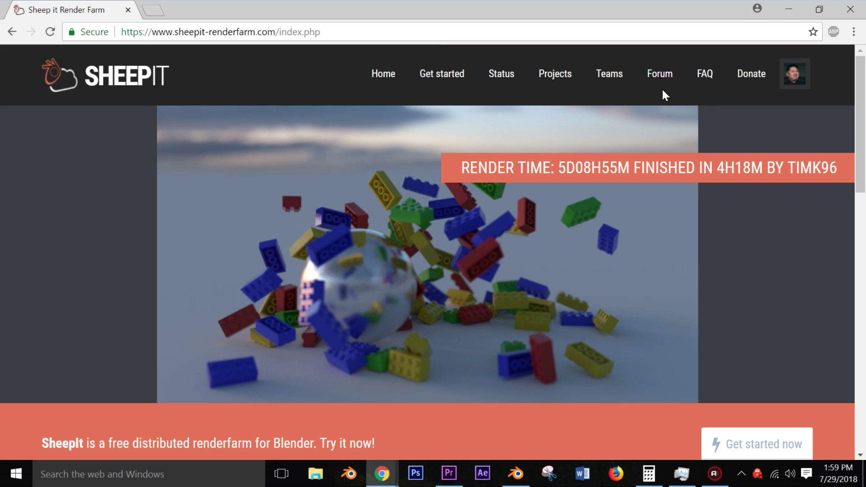
Step: Open the account profile and go to the administration page of the "Panzer III sheep it" project
click(794, 74)
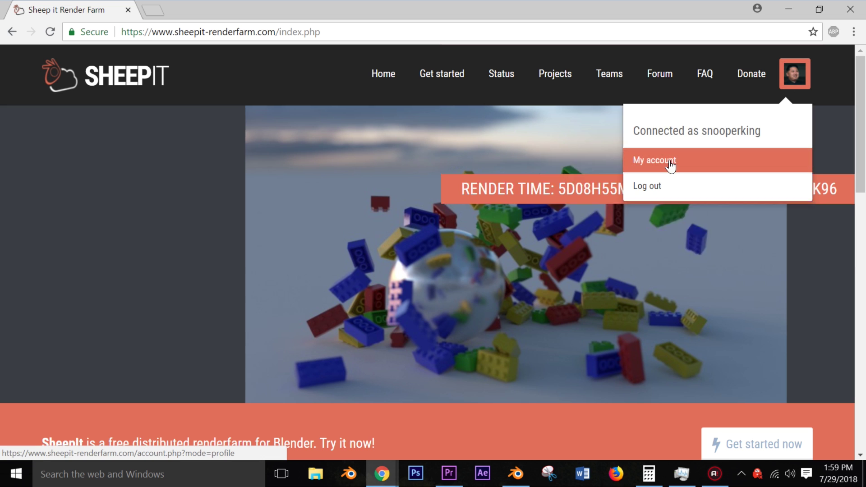
click(641, 163)
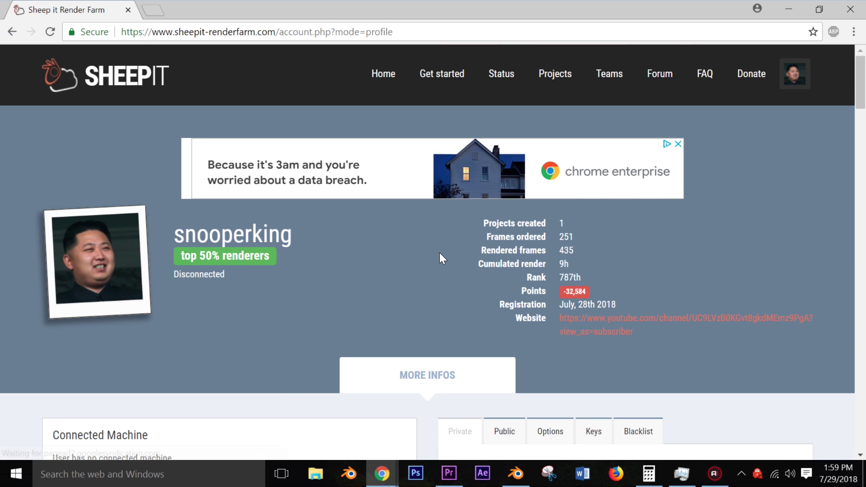
scroll(346, 275, down, 4)
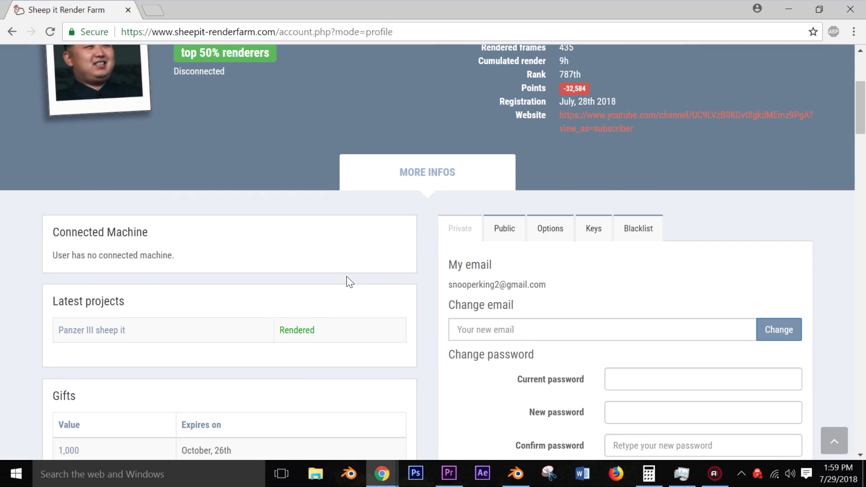
click(108, 331)
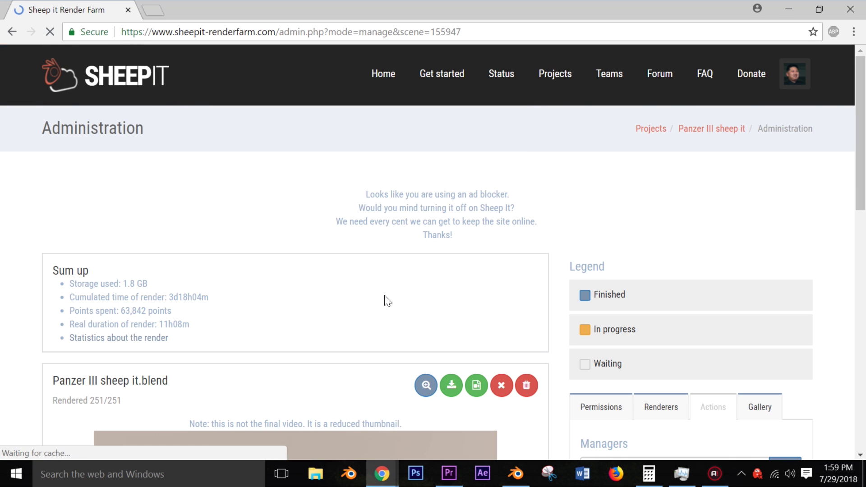
Step: Examine the project's render summary, then inspect the preview, render time, GPU and renderer of individual frames
scroll(384, 298, down, 5)
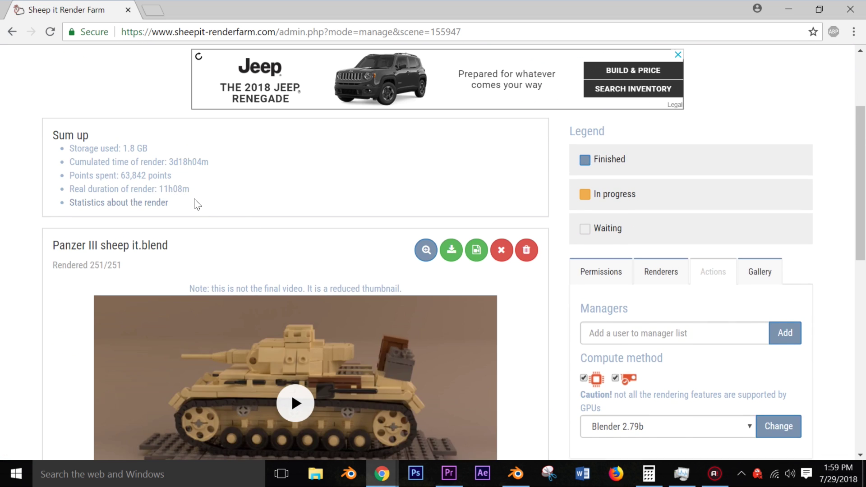
scroll(197, 204, down, 9)
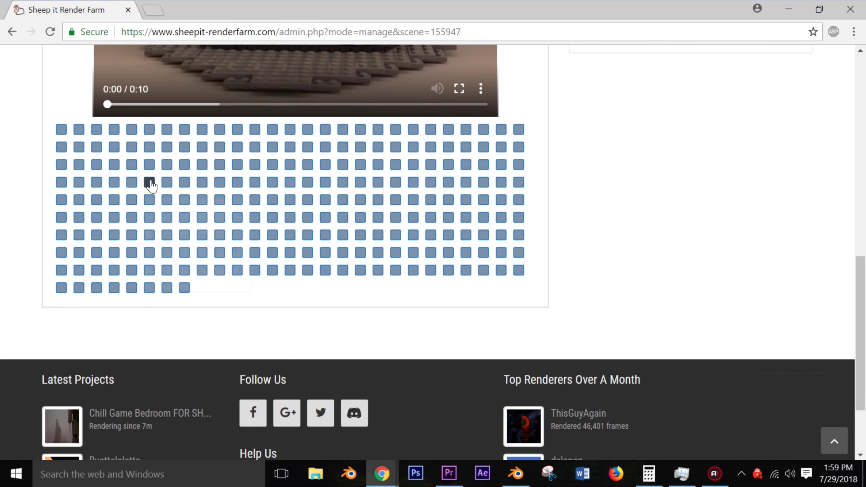
mouse_move(146, 201)
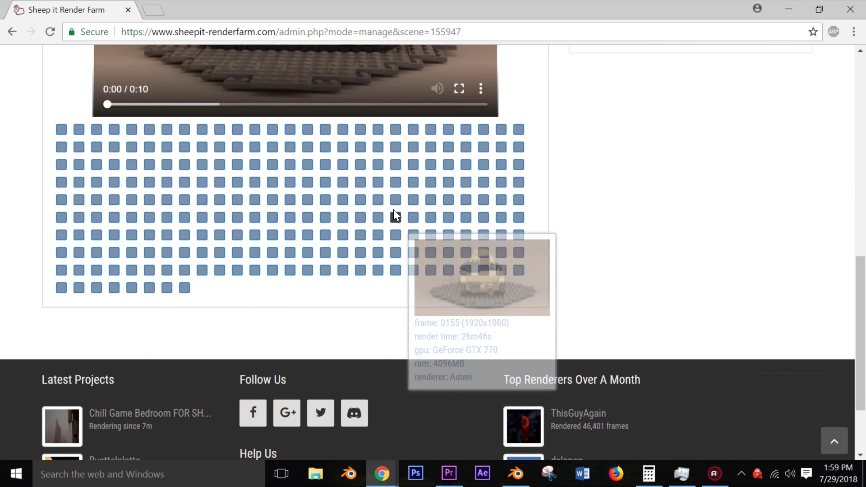
mouse_move(379, 201)
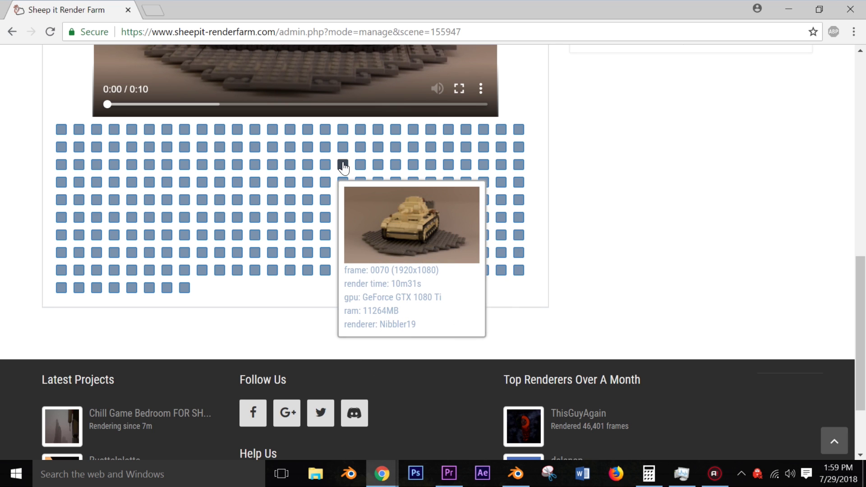
mouse_move(306, 170)
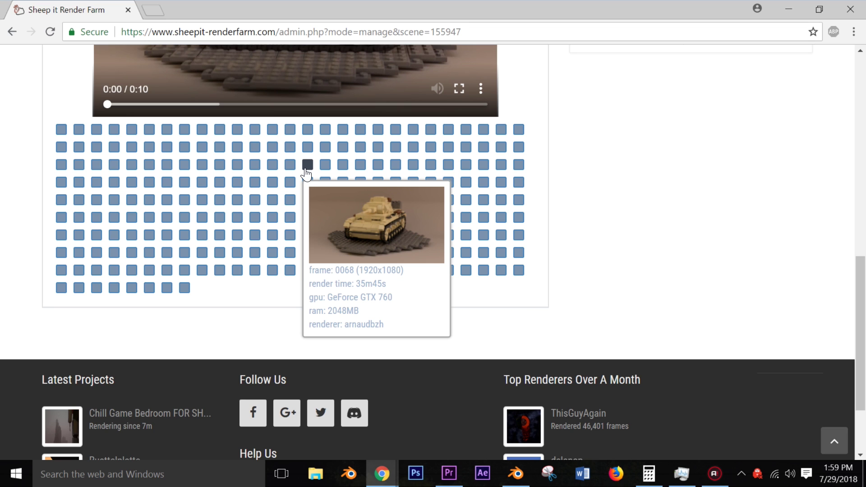
mouse_move(343, 167)
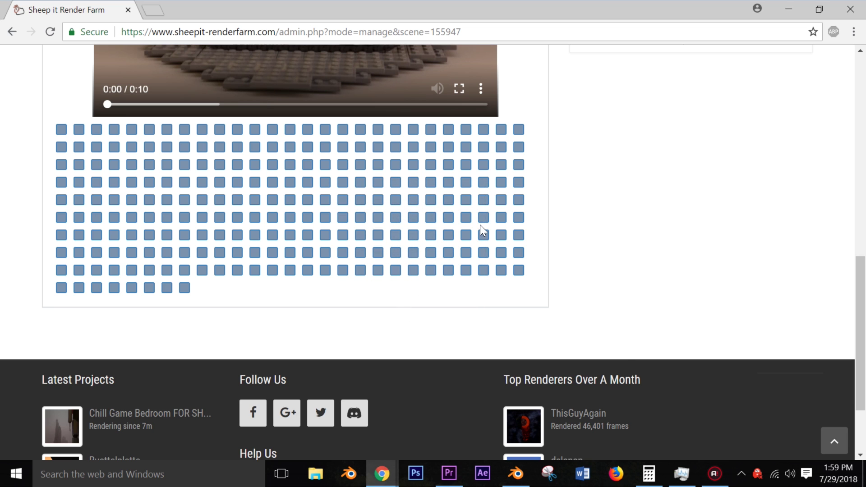
mouse_move(485, 223)
scroll(481, 291, up, 12)
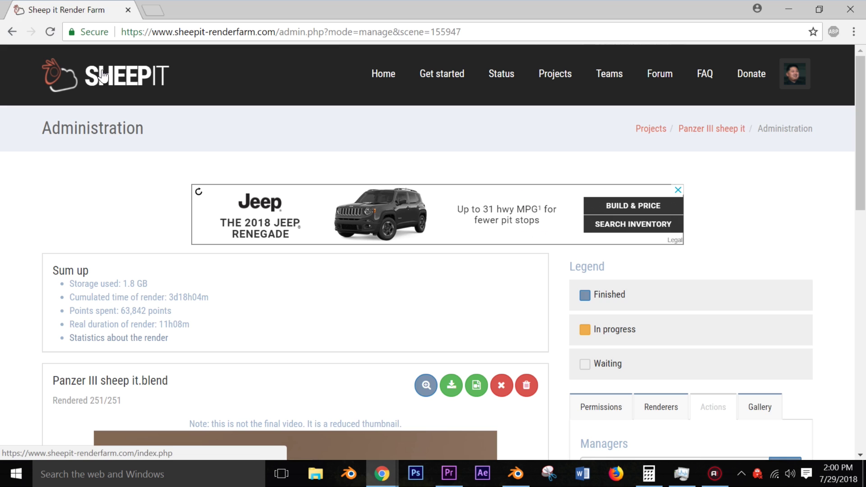
Step: Return to the SheepIt home page and open the account profile from there
click(104, 75)
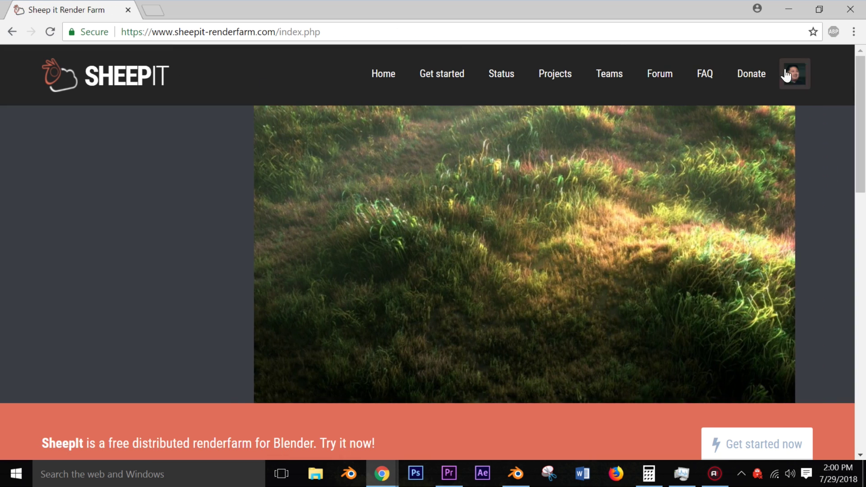
click(795, 73)
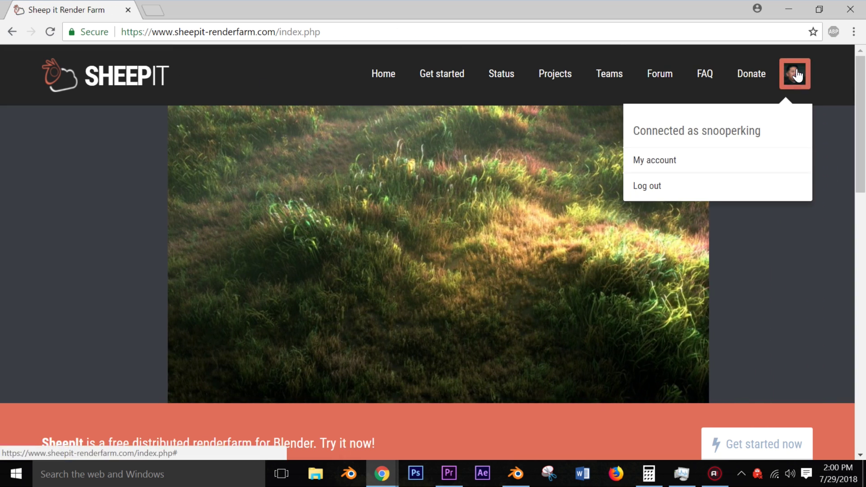
click(676, 165)
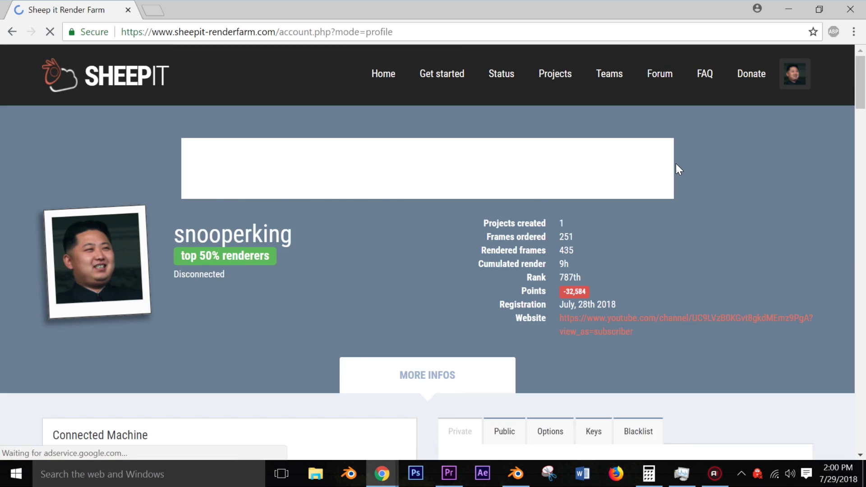
Step: Examine the points and rendering statistics on the account profile page
mouse_move(585, 294)
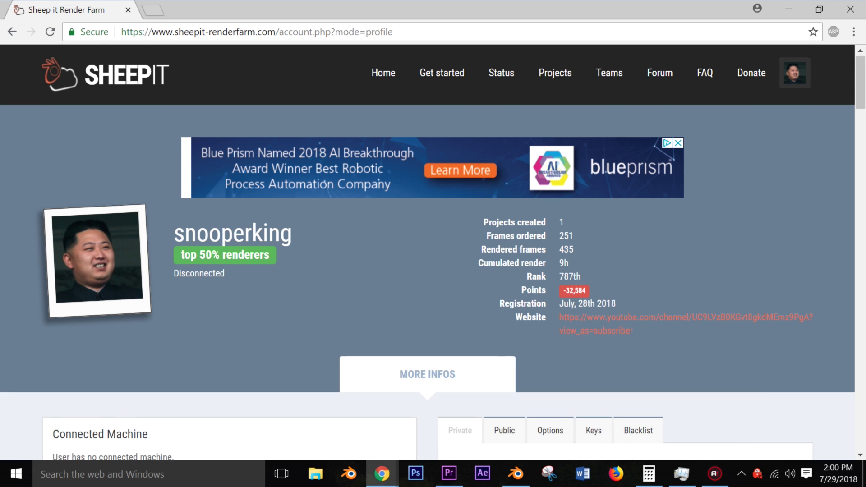
scroll(481, 265, down, 3)
scroll(460, 268, up, 3)
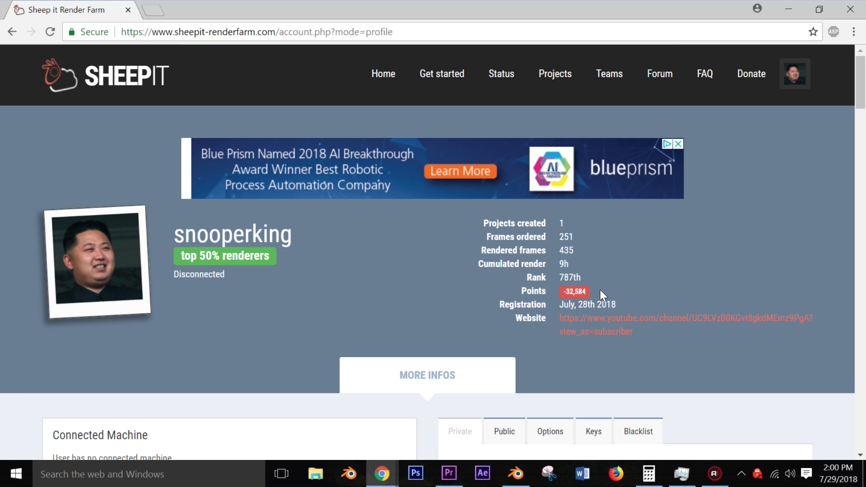
Step: Open the list of all SheepIt projects and look through their owners, render status and progress
click(545, 73)
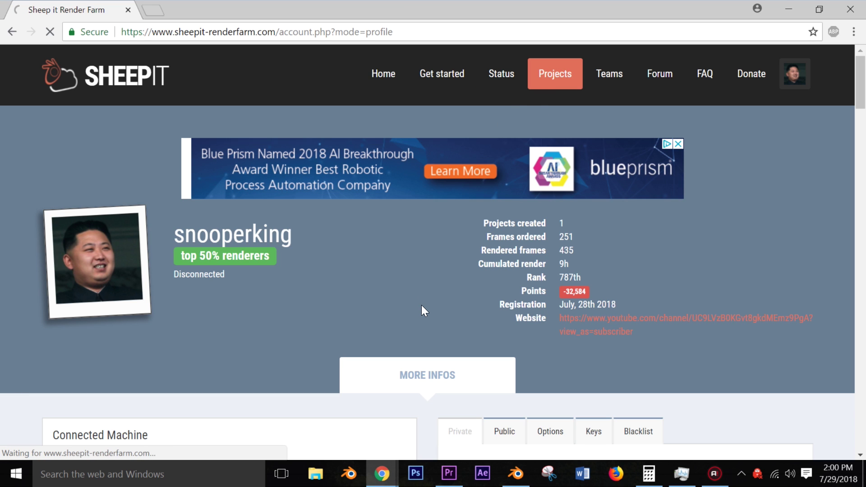
scroll(420, 307, down, 9)
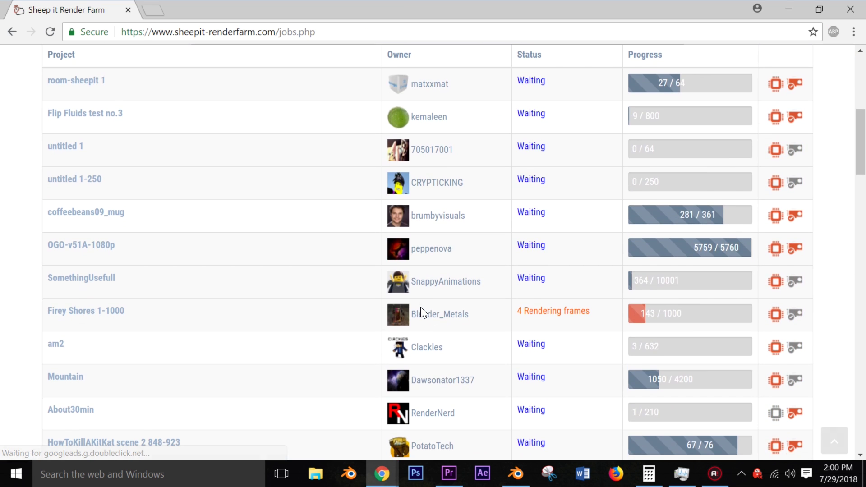
scroll(420, 308, down, 14)
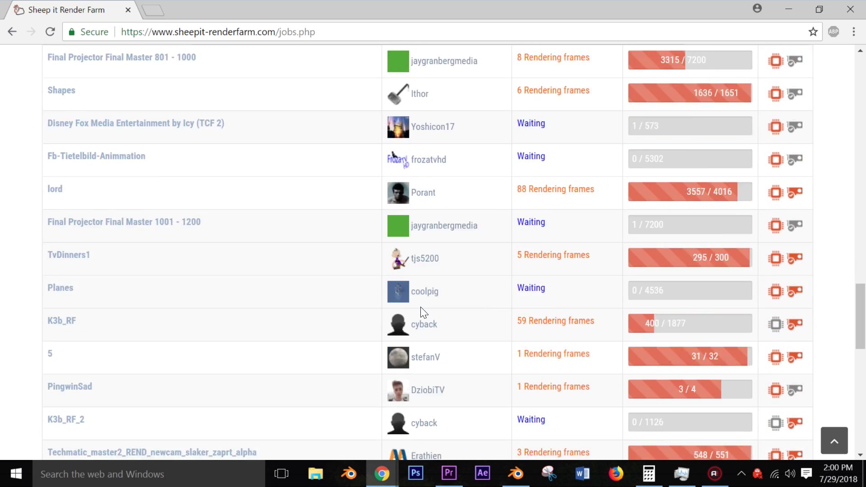
scroll(419, 307, up, 4)
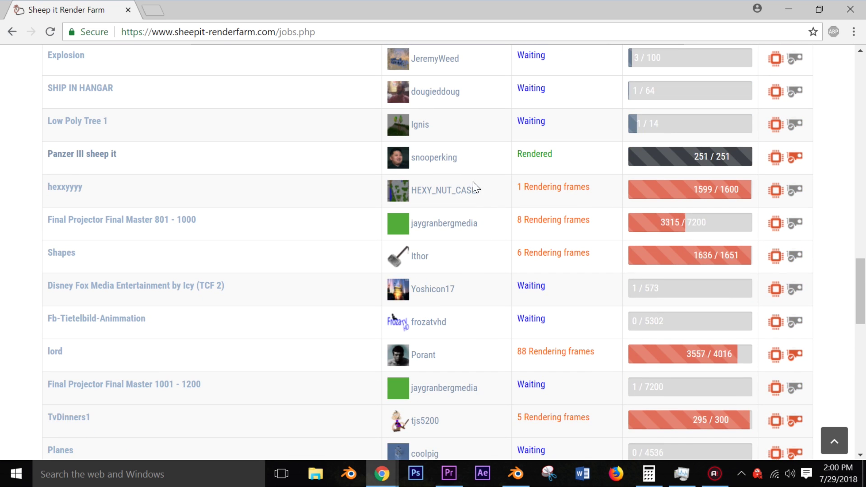
scroll(581, 162, down, 6)
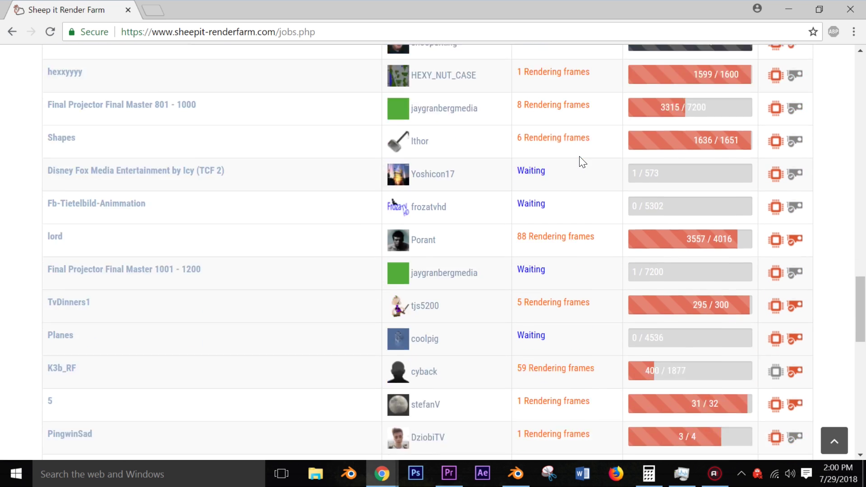
scroll(582, 162, down, 10)
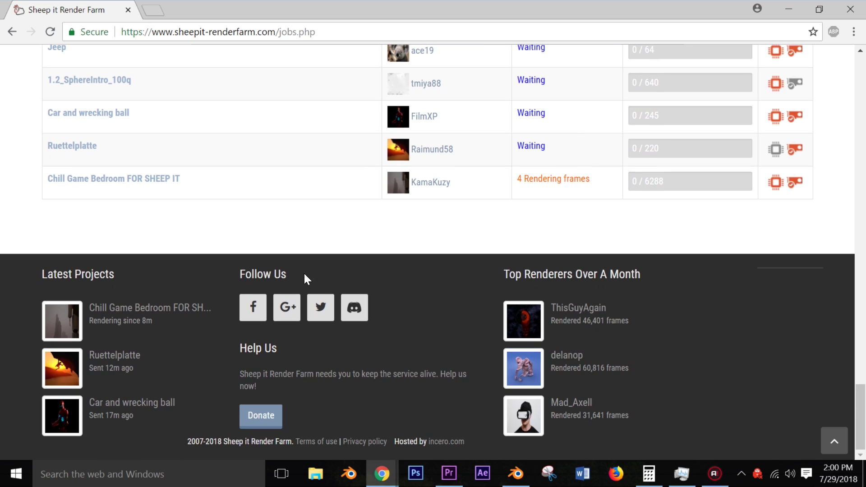
scroll(523, 268, up, 10)
scroll(521, 264, up, 15)
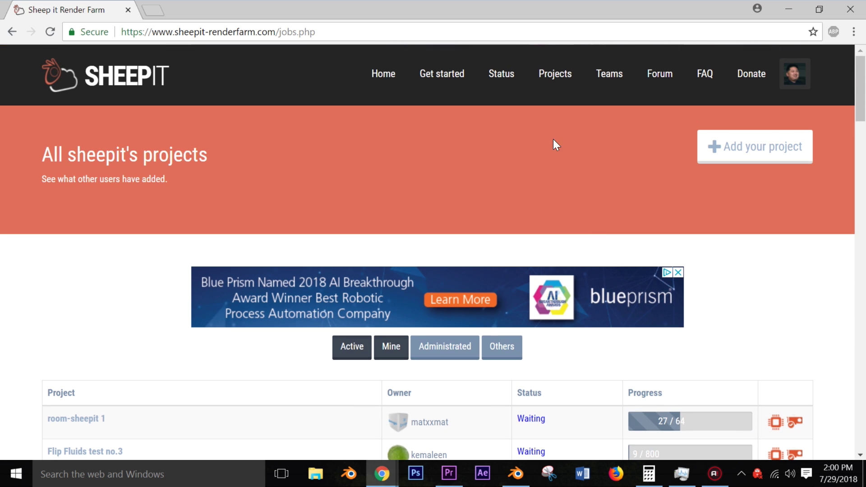
Step: Return to the SheepIt home page and look over the account options and the page contents
click(383, 74)
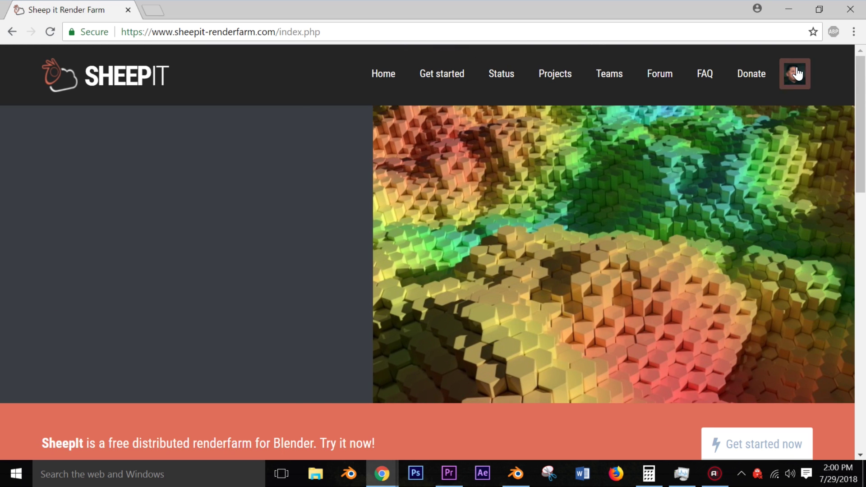
click(794, 73)
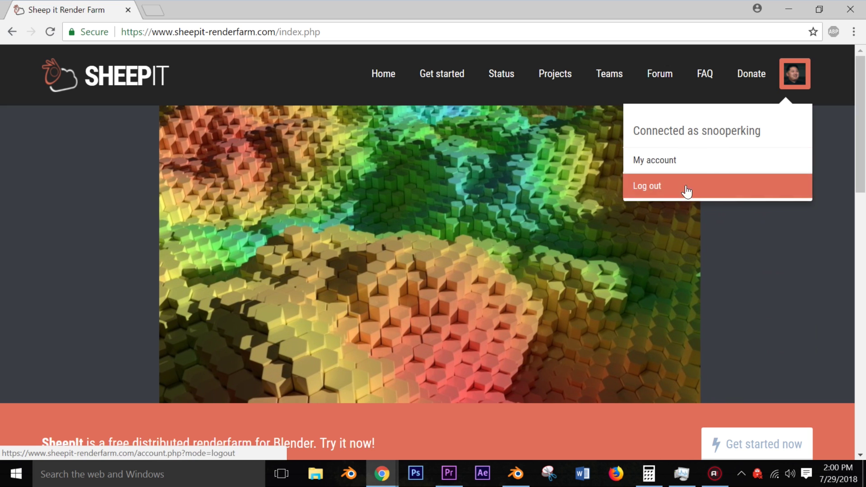
click(400, 303)
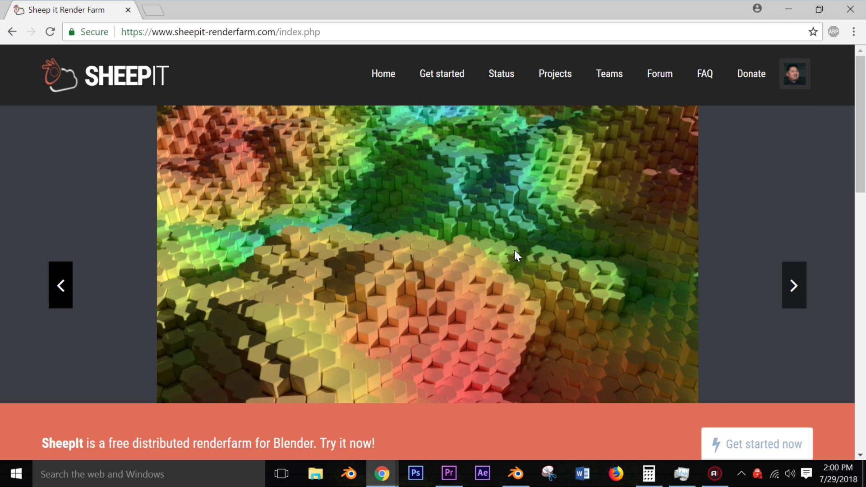
scroll(654, 327, down, 4)
scroll(653, 328, up, 5)
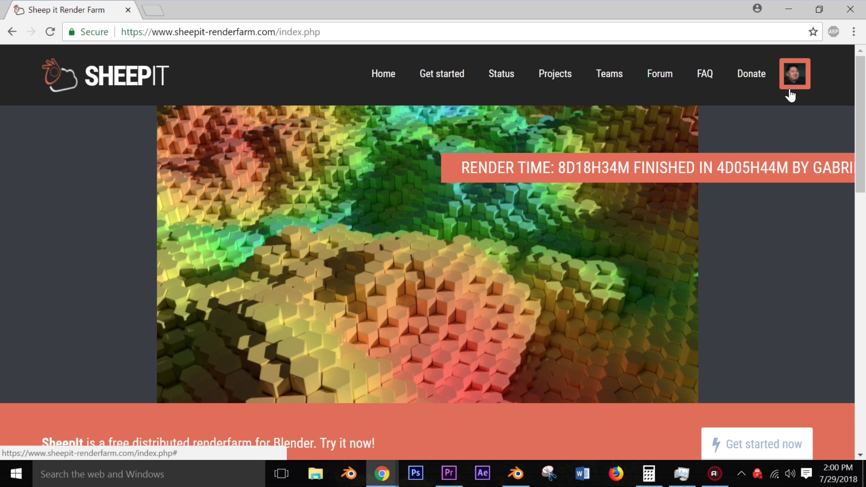
Step: Launch the SheepIt client sheepit-5.620.2885 from the Downloads folder and minimize the folder window
key(super)
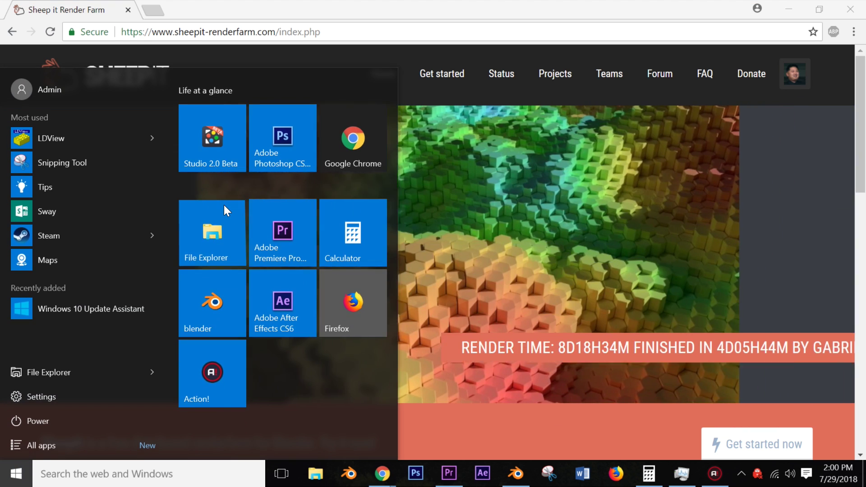
click(224, 205)
double_click(383, 152)
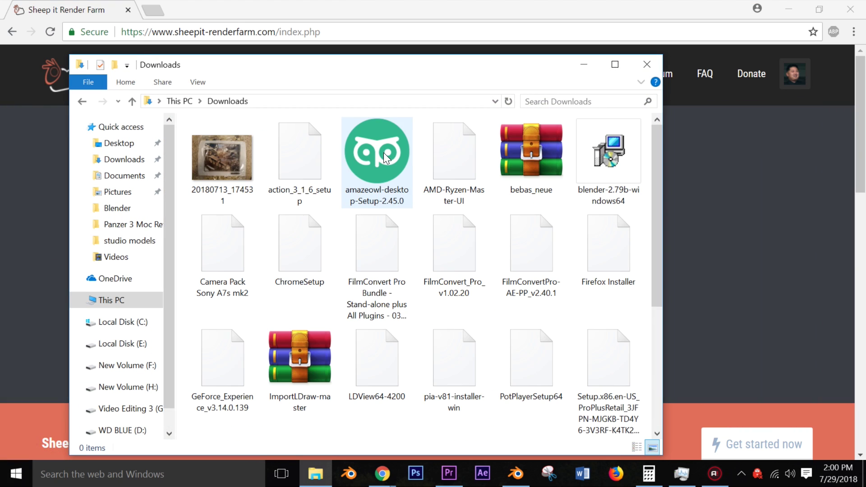
scroll(383, 152, down, 3)
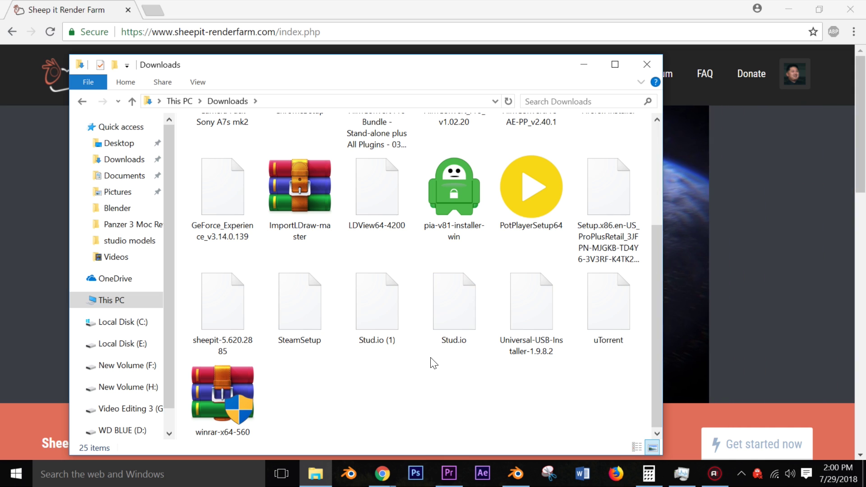
double_click(240, 324)
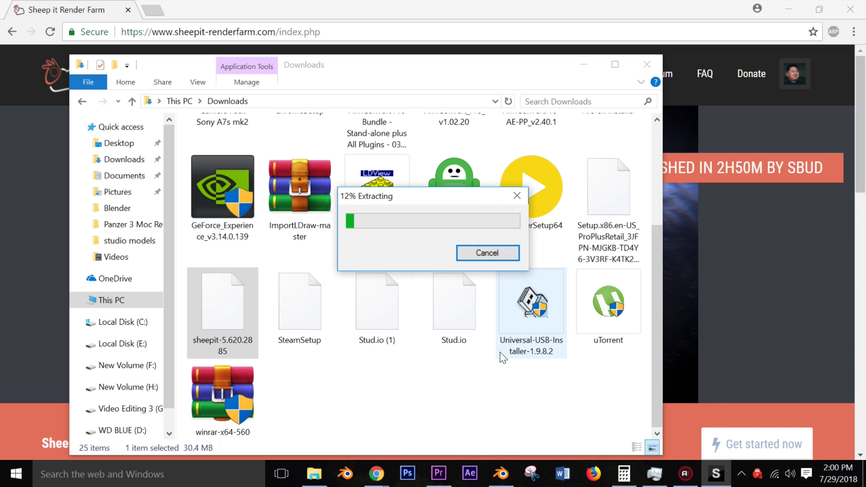
click(584, 65)
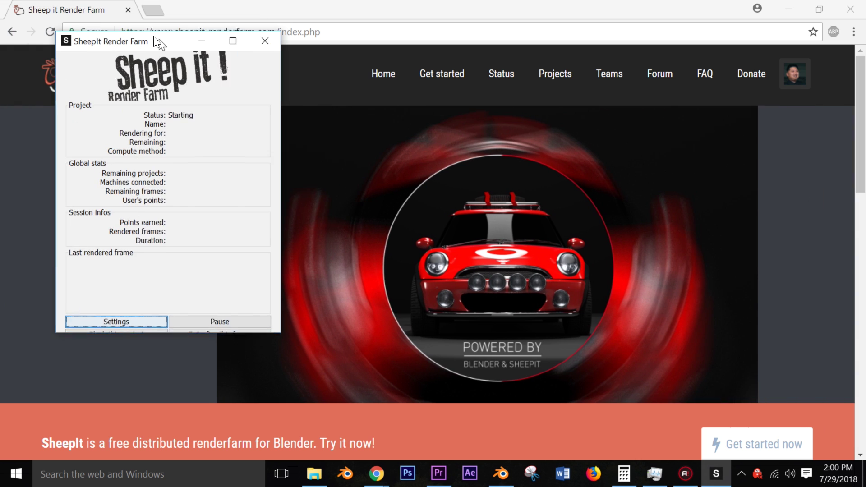
Step: Enlarge the SheepIt client window until all its controls fit and open the client settings
drag(154, 37, 158, 40)
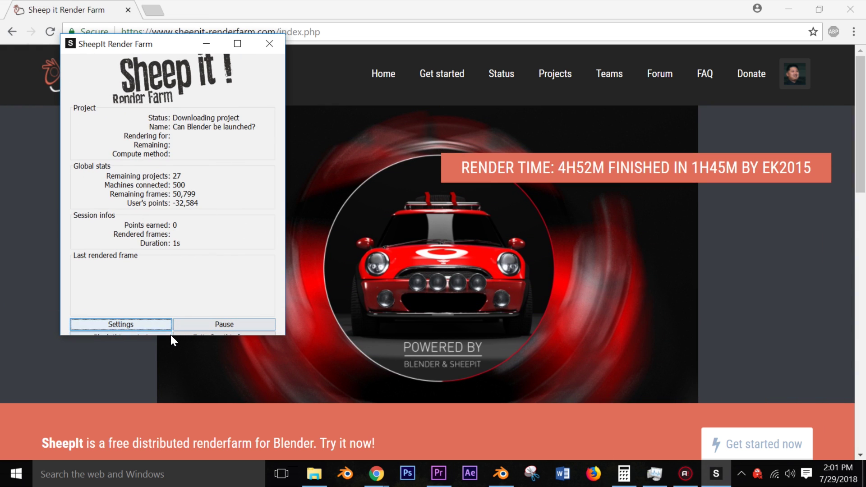
drag(169, 339, 169, 387)
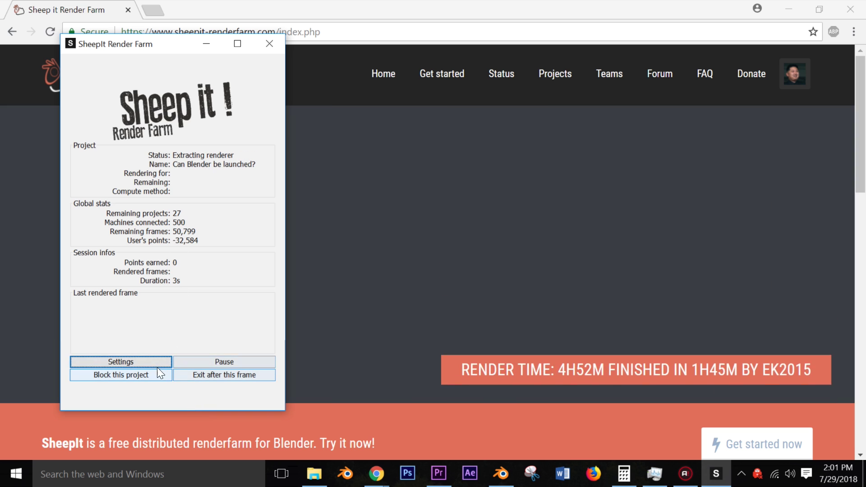
click(155, 360)
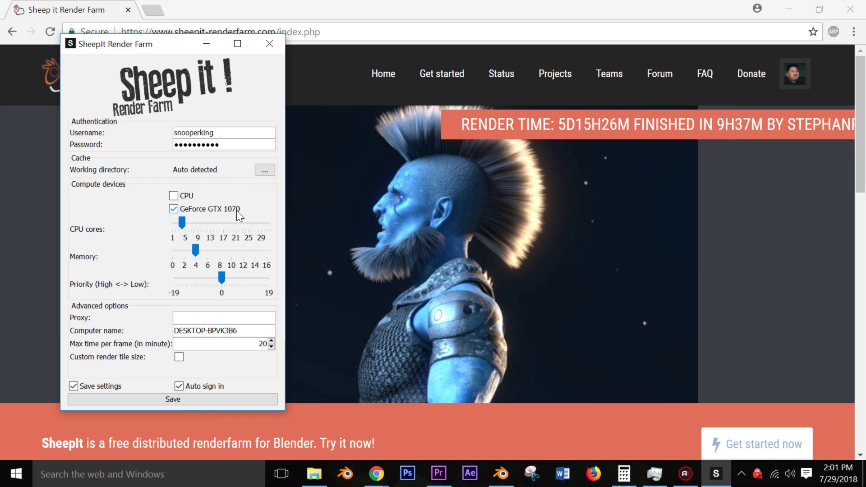
Step: Switch to Blender to view the Panzer III scene and return to the SheepIt client settings
click(501, 474)
middle_drag(292, 211, 287, 200)
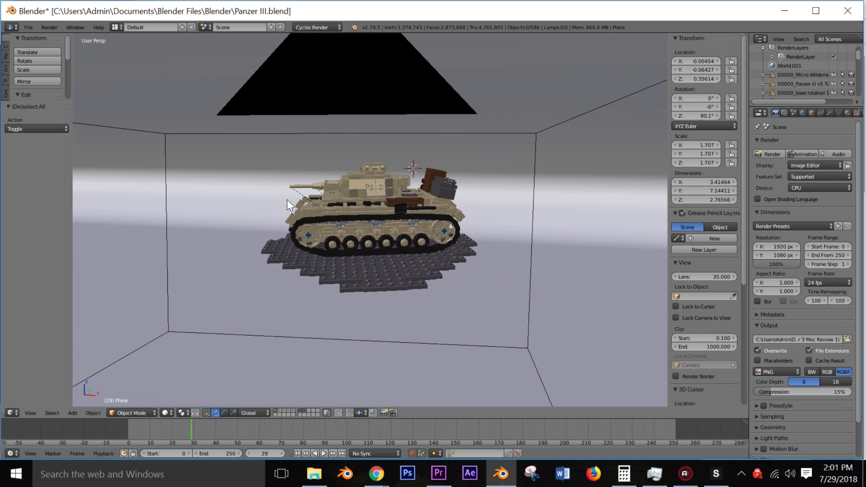
click(788, 11)
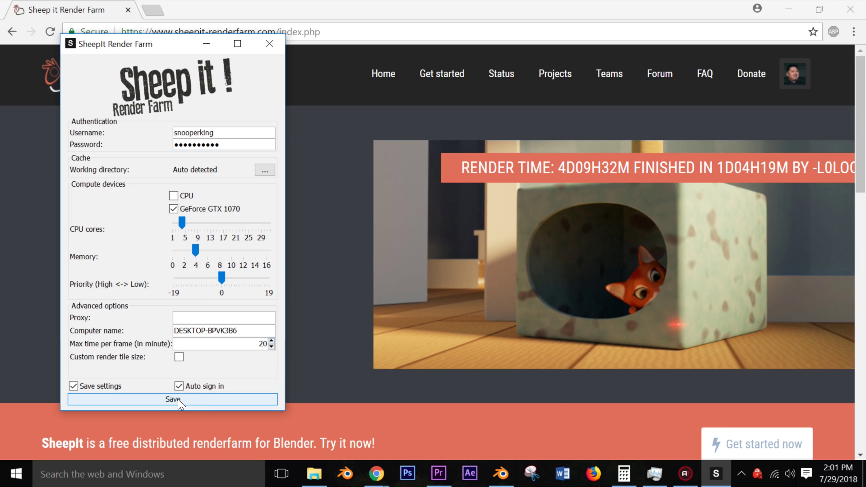
Step: Save the client settings, set the client to exit after the current frame, and minimize its window
click(177, 398)
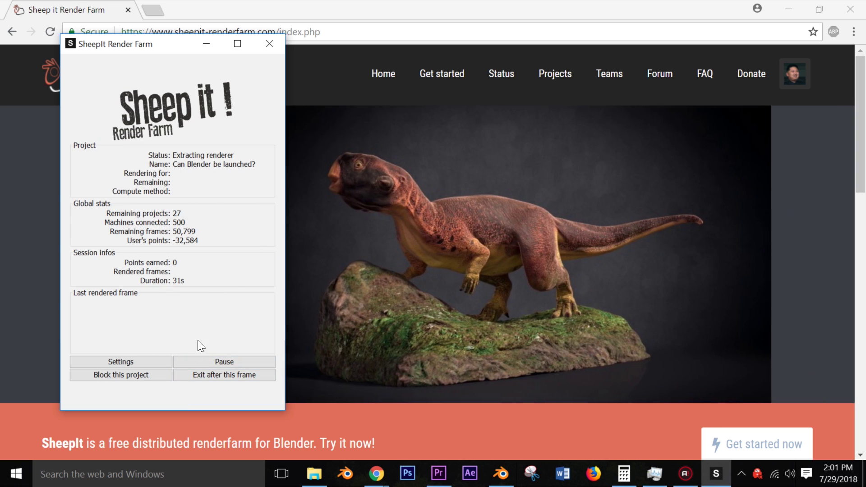
click(231, 376)
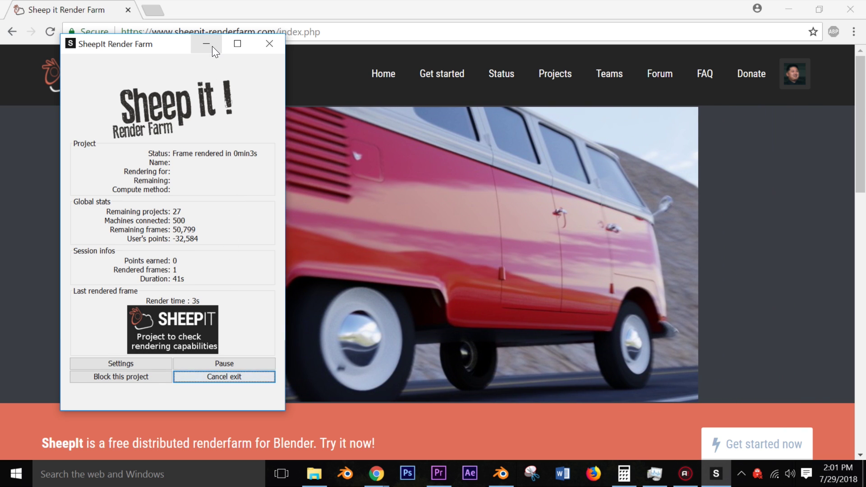
click(212, 47)
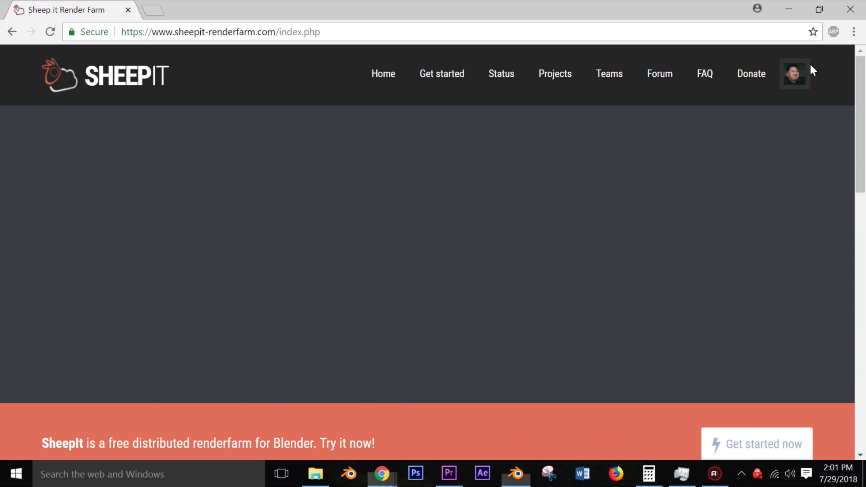
Step: Go to the SheepIt projects list and open the upload page for a new project
click(795, 75)
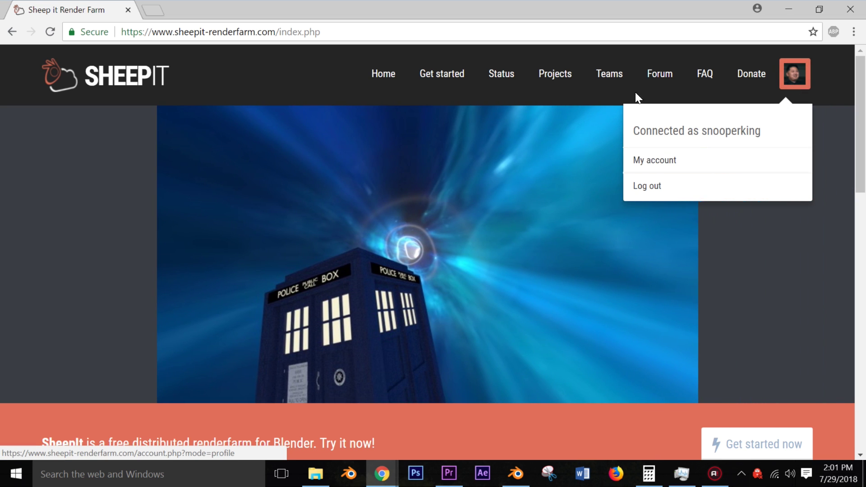
click(557, 78)
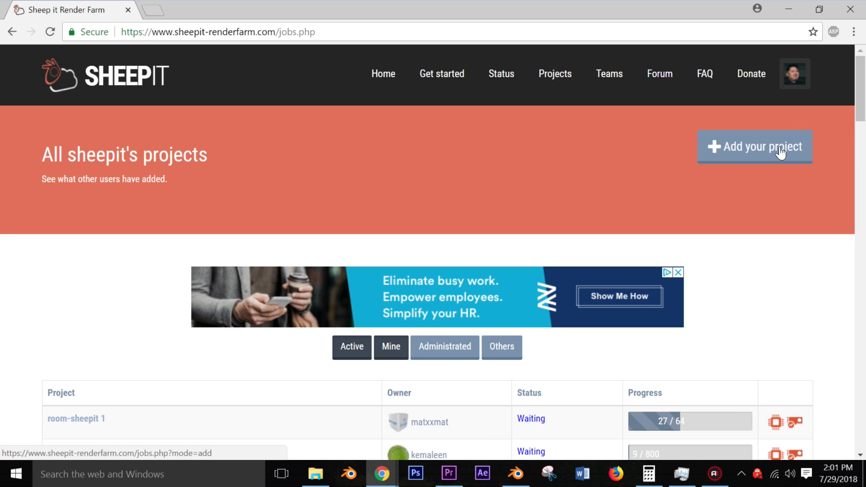
click(781, 154)
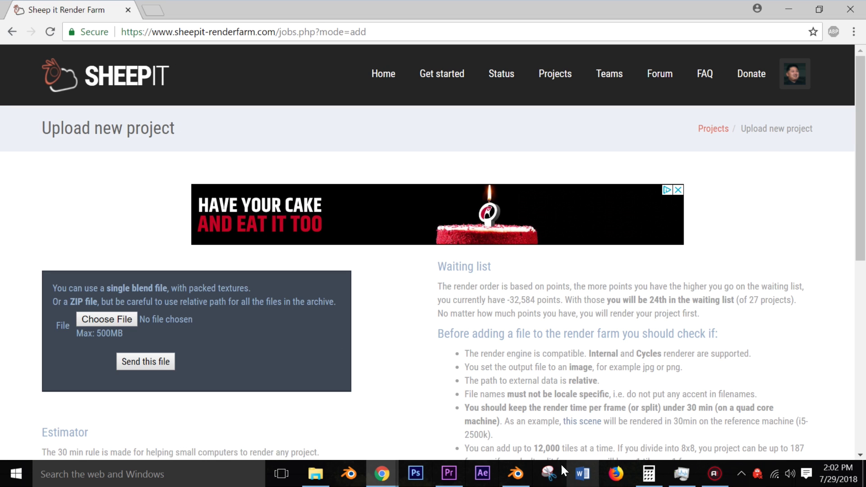
Step: Switch to Blender and save the tank scene as a new file named "Panzer III3.blend"
click(516, 473)
click(28, 27)
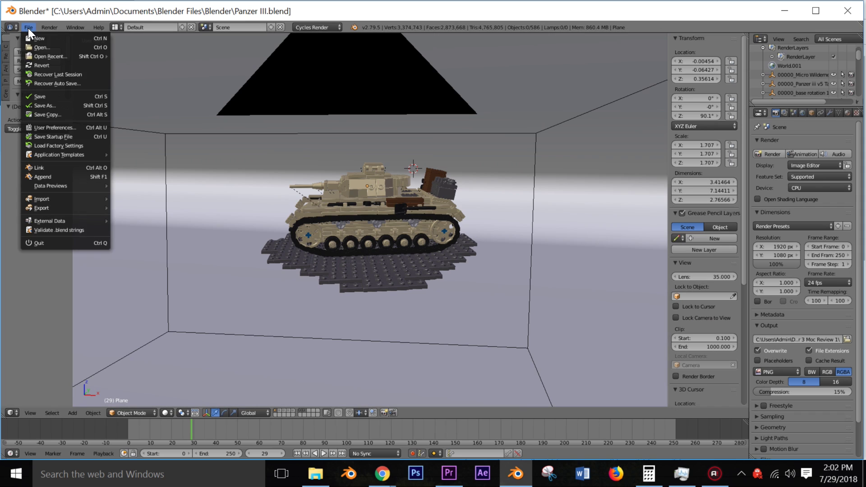
click(59, 105)
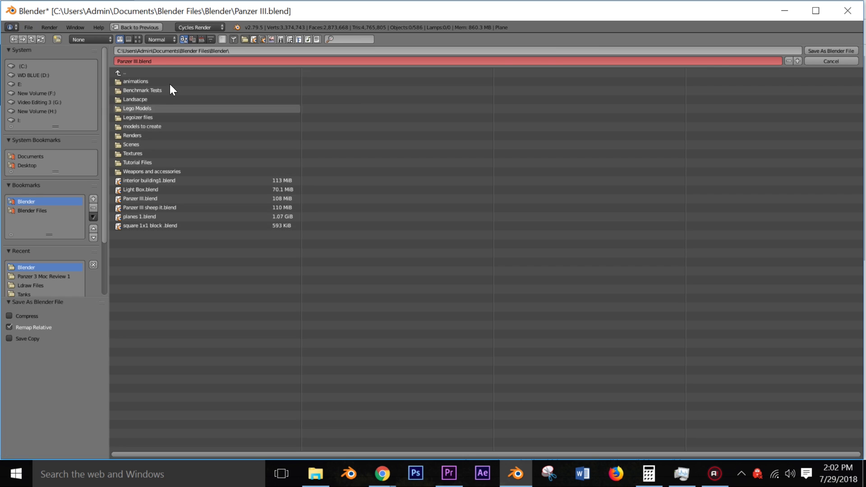
click(136, 60)
click(139, 61)
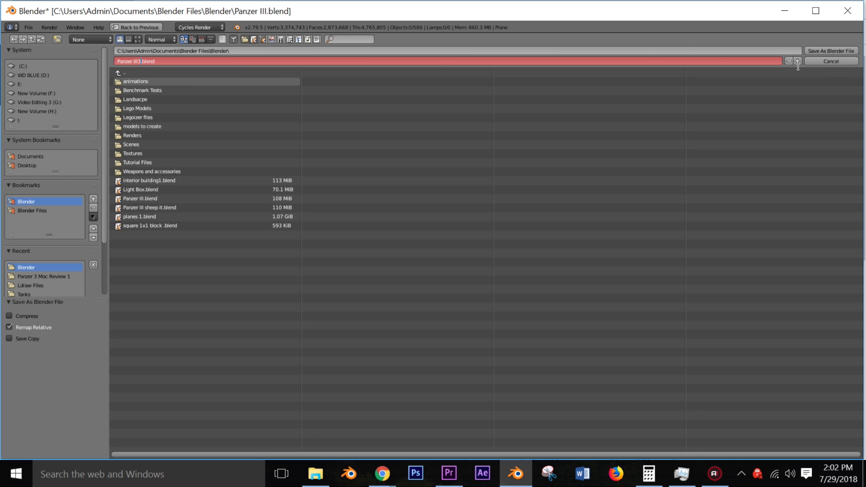
text(3)
click(833, 50)
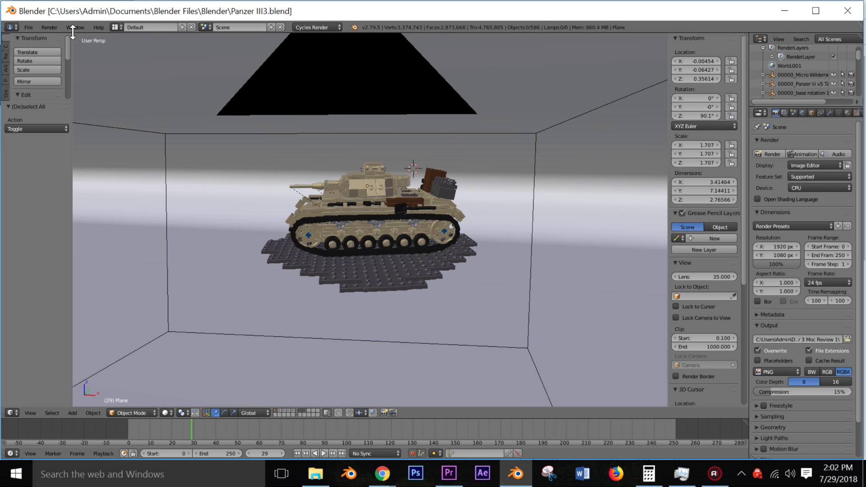
Step: Enable automatic packing of external data into the .blend file
click(27, 27)
mouse_move(81, 221)
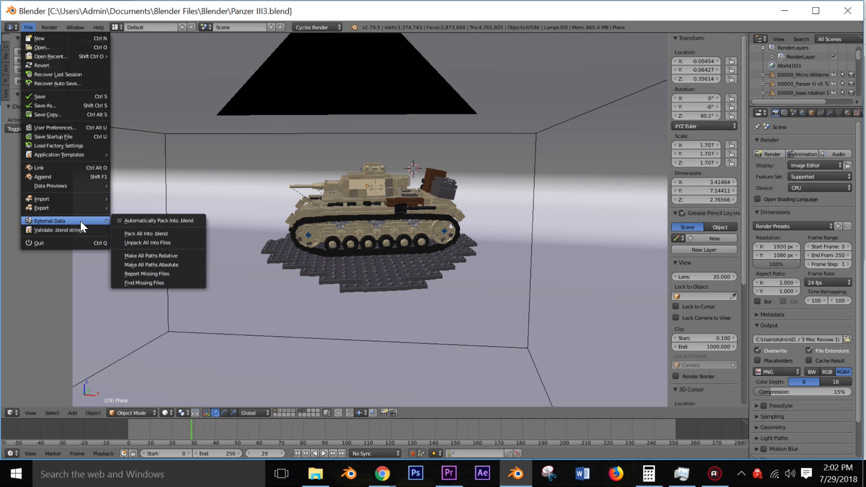
click(133, 222)
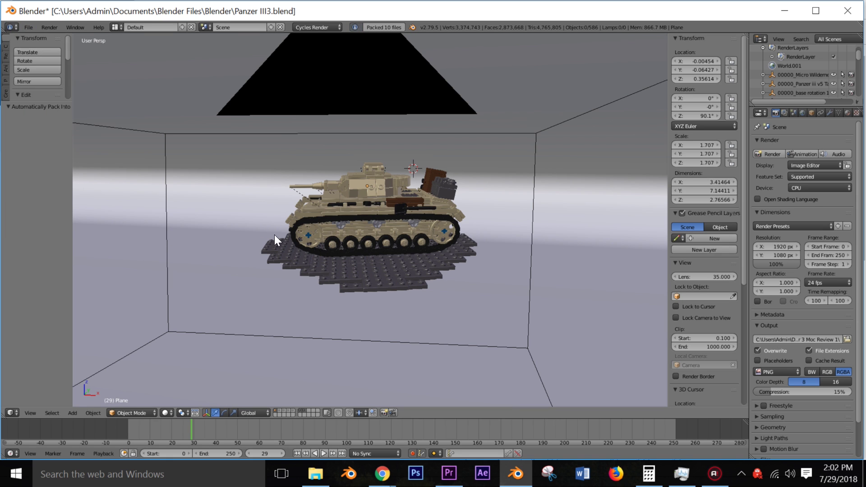
Step: Switch to the SheepIt upload page in Chrome and choose "Panzer III sheep it.blend" from Documents > Blender Files > Blender as the project file
mouse_move(462, 216)
middle_down()
mouse_move(481, 212)
mouse_move(445, 219)
mouse_move(466, 220)
middle_up()
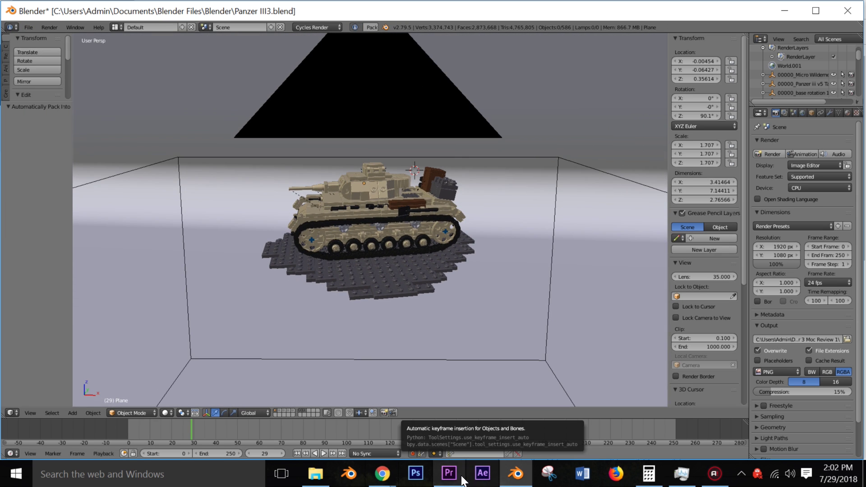
mouse_move(381, 473)
click(462, 420)
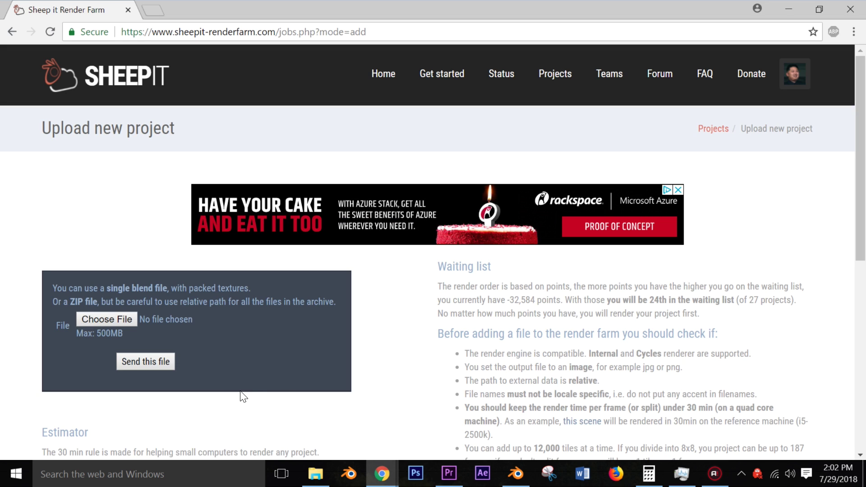
click(121, 320)
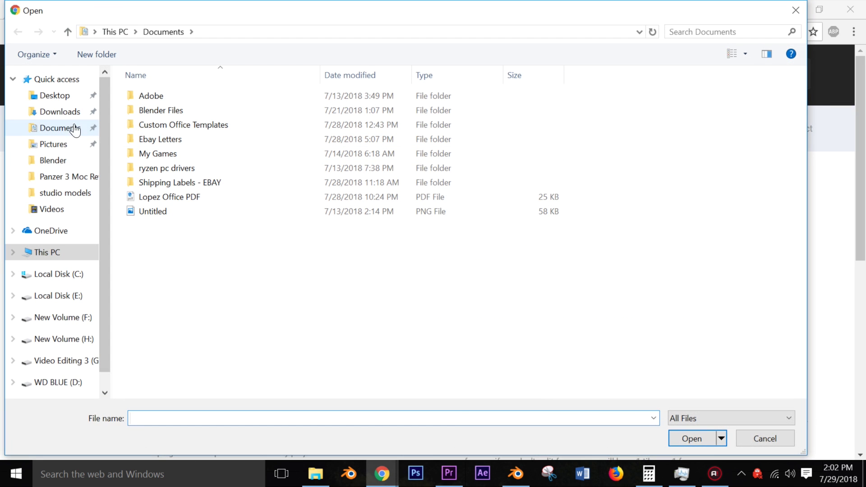
double_click(162, 111)
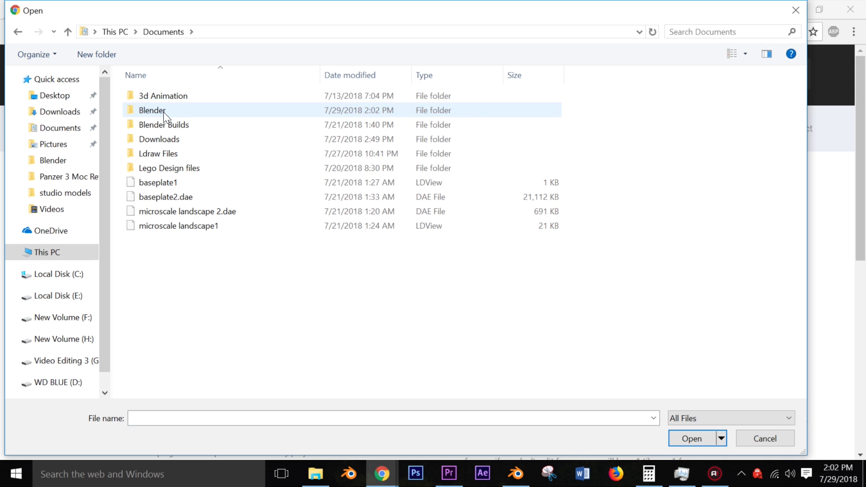
double_click(163, 111)
scroll(226, 290, down, 4)
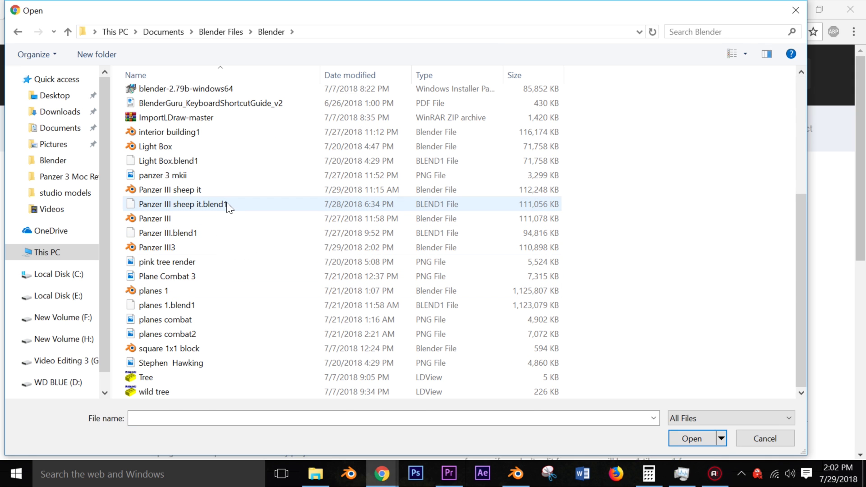
click(191, 189)
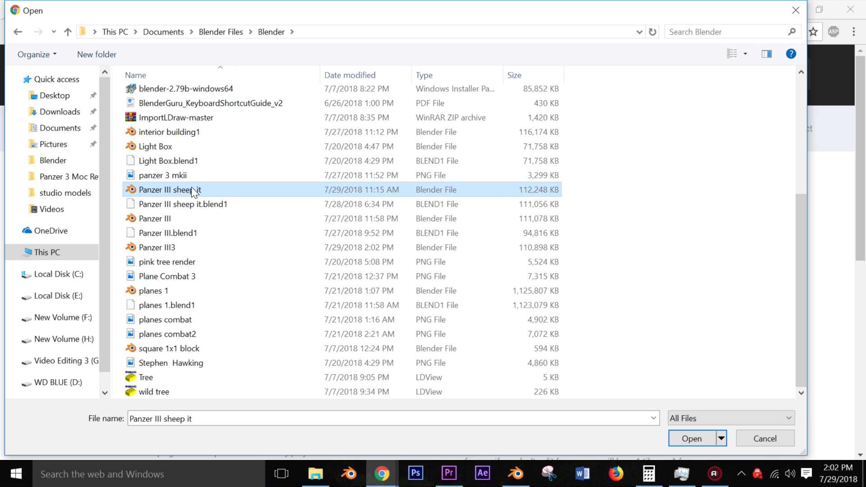
click(691, 438)
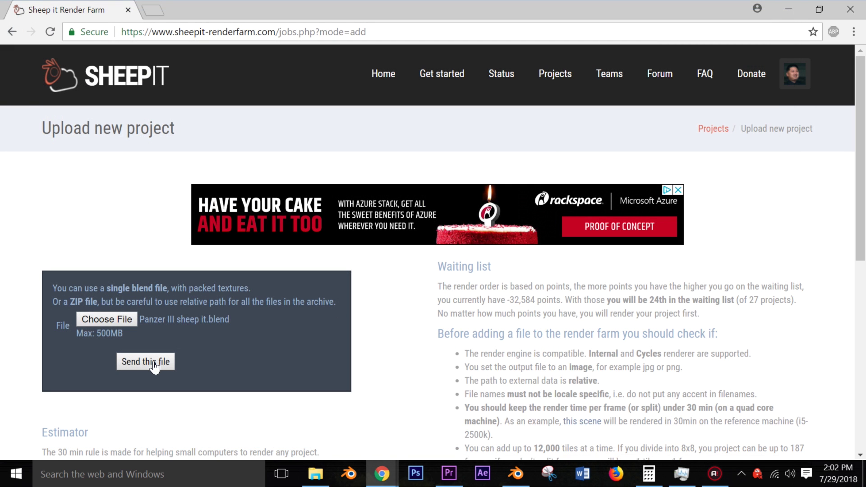
Step: Review the render time estimator and the checklist for adding a file on the upload page
scroll(153, 366, down, 5)
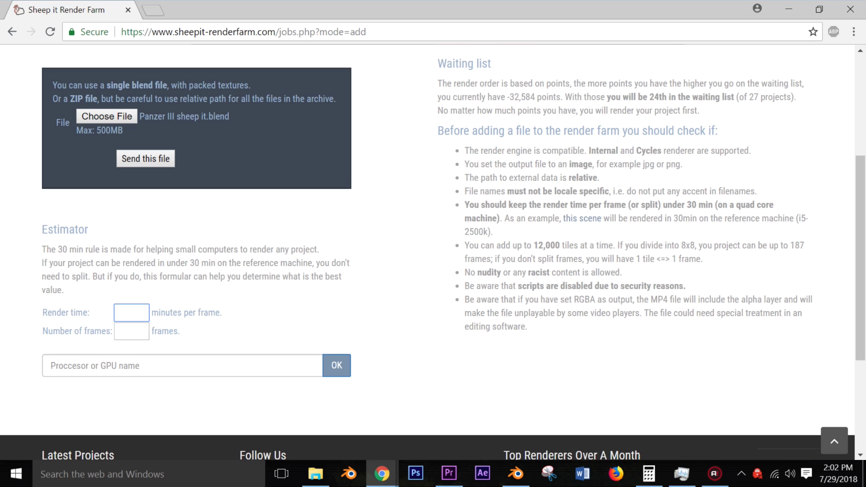
scroll(433, 252, up, 4)
scroll(433, 252, down, 2)
click(741, 474)
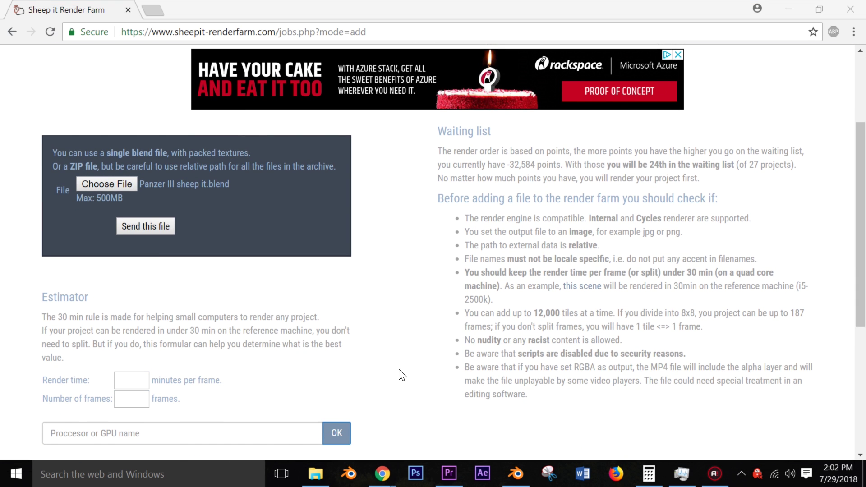
scroll(204, 270, up, 3)
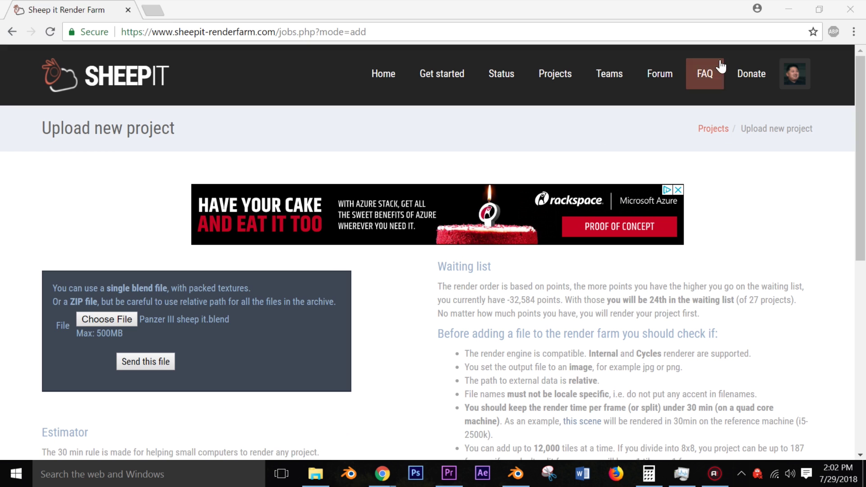
Step: Open the SheepIt projects list and examine the status and frame progress of the listed projects
click(539, 73)
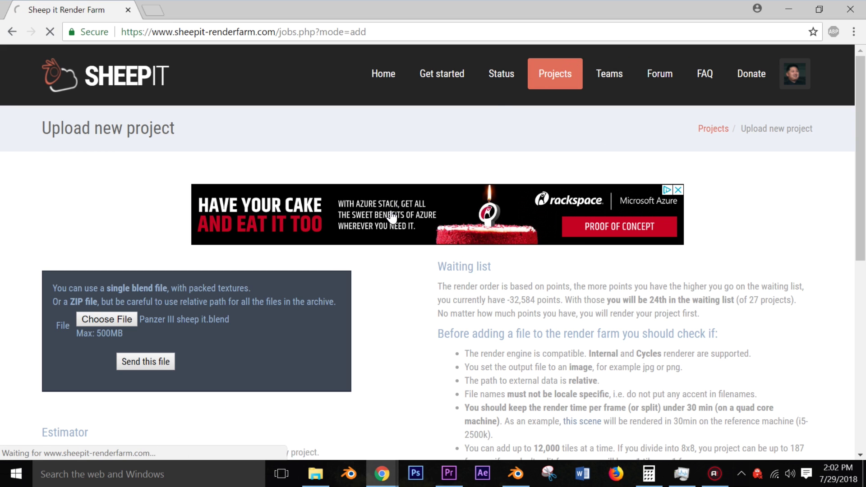
scroll(390, 214, down, 5)
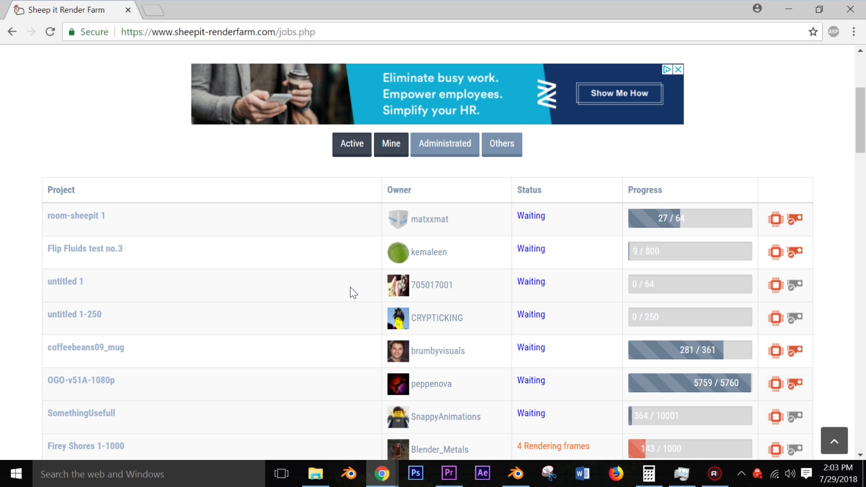
scroll(353, 292, down, 4)
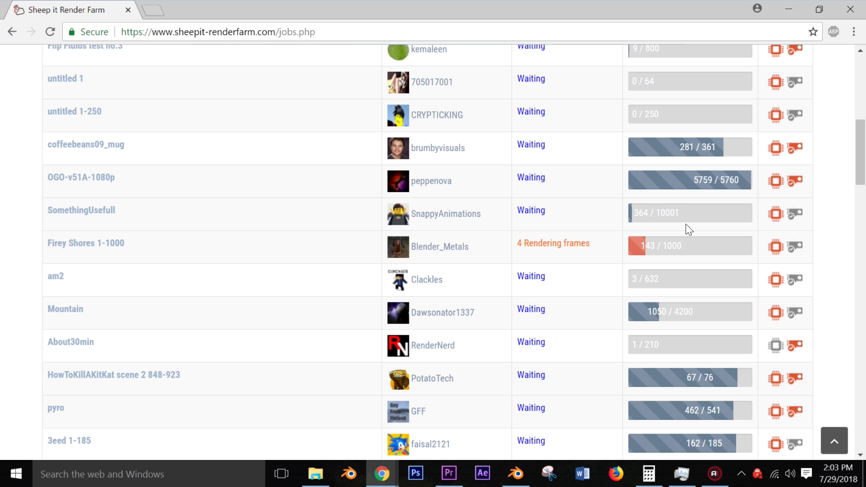
scroll(691, 169, up, 3)
scroll(689, 168, down, 9)
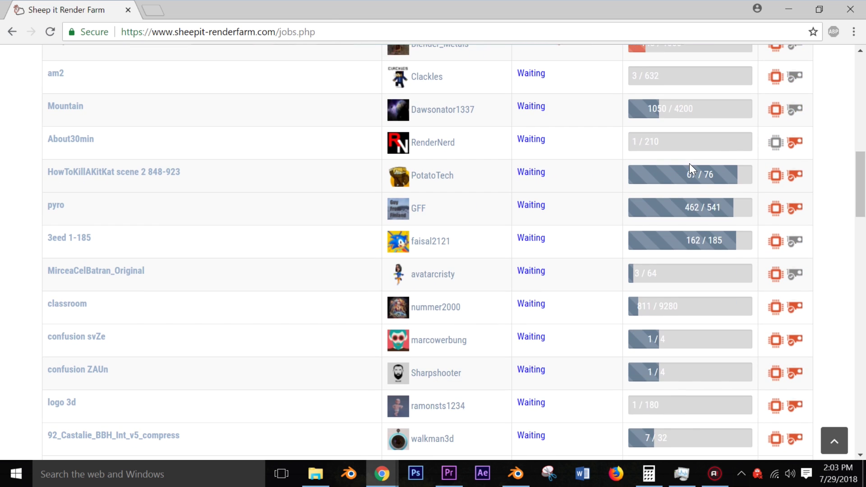
scroll(690, 168, down, 3)
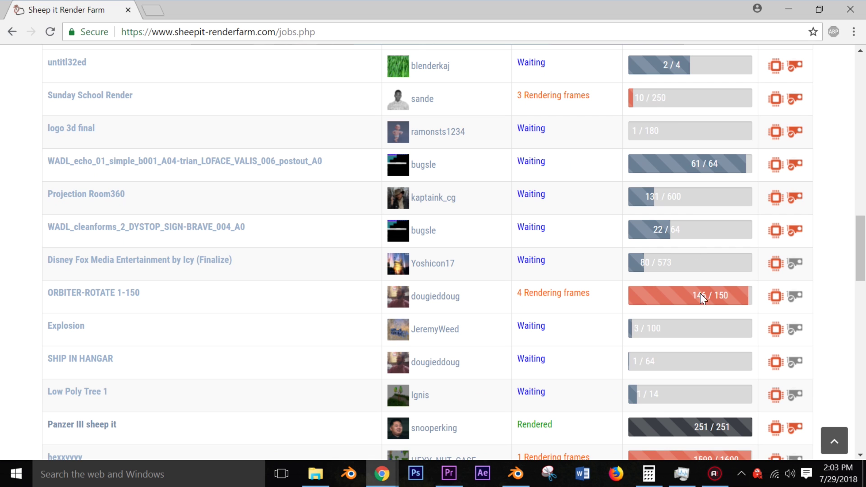
scroll(699, 293, down, 6)
scroll(701, 306, down, 5)
scroll(702, 304, down, 7)
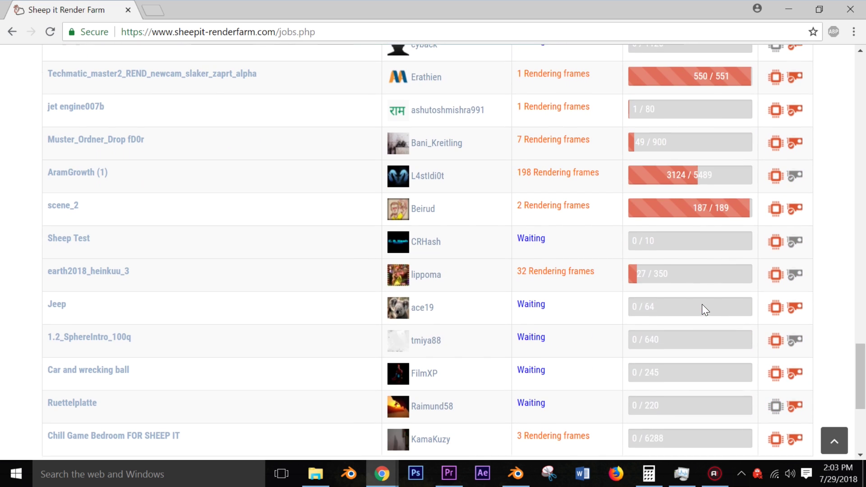
scroll(701, 304, down, 4)
scroll(702, 303, up, 6)
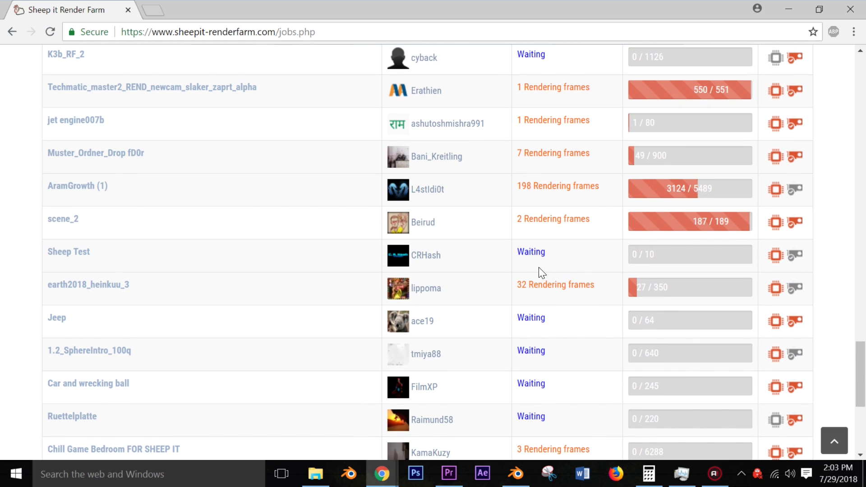
scroll(447, 311, up, 20)
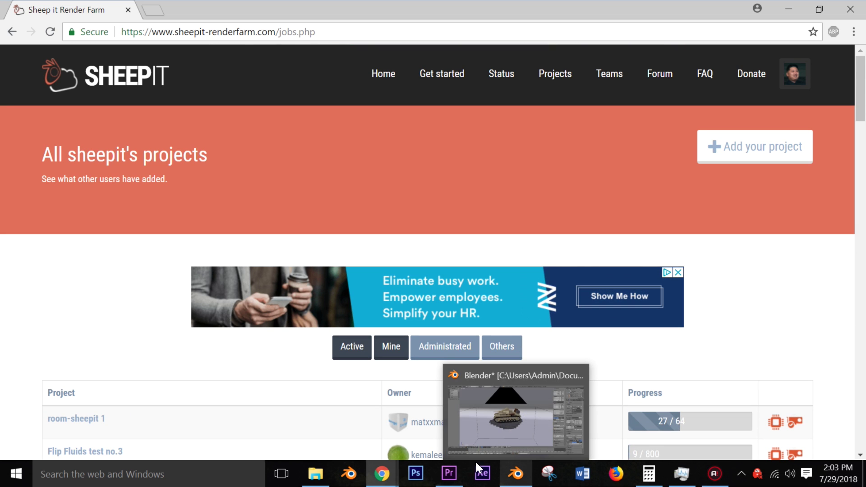
Step: Switch to Premiere Pro and play the tank turntable animation from the start, jumping ahead to the SheepIt render time title
click(459, 478)
click(348, 372)
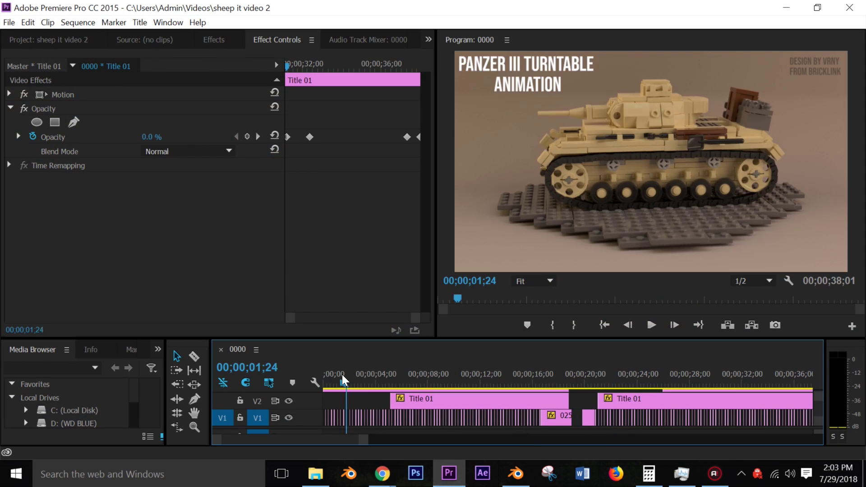
key(Home)
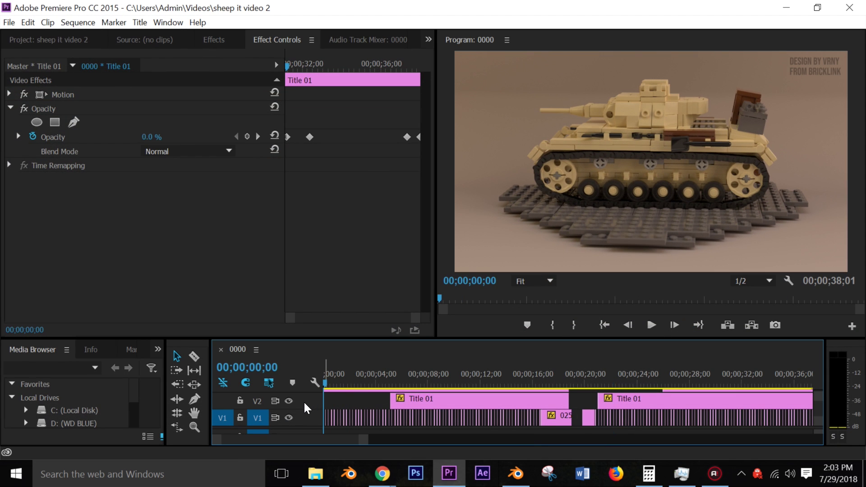
key(space)
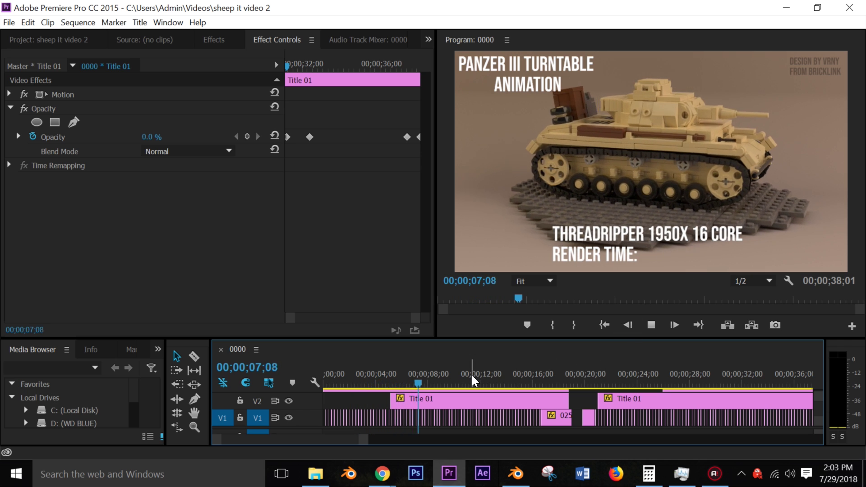
click(617, 375)
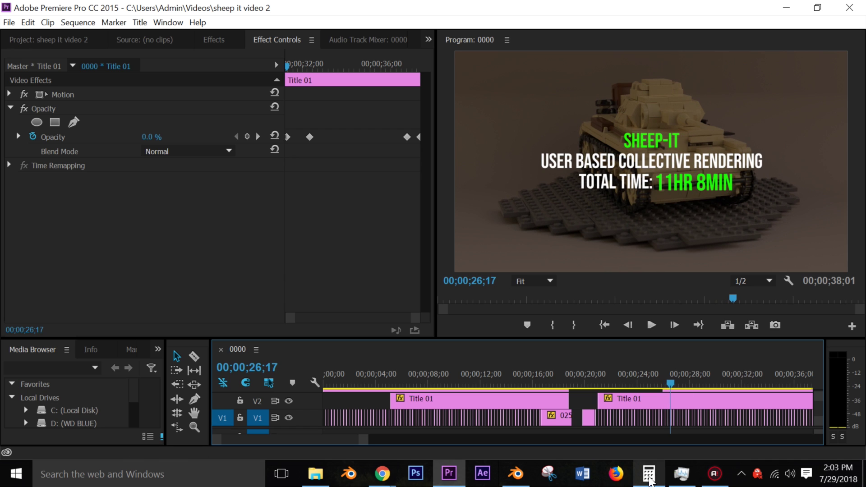
Step: Switch back to Chrome and view the first projects in the SheepIt list
mouse_move(386, 477)
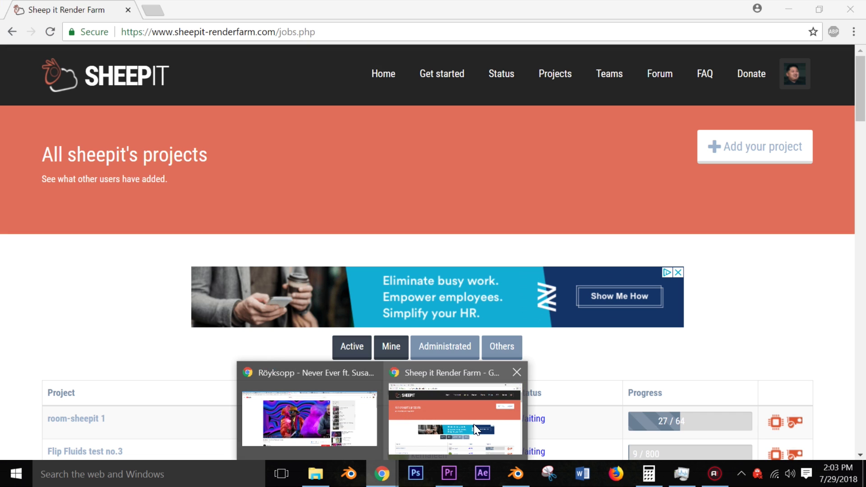
click(473, 426)
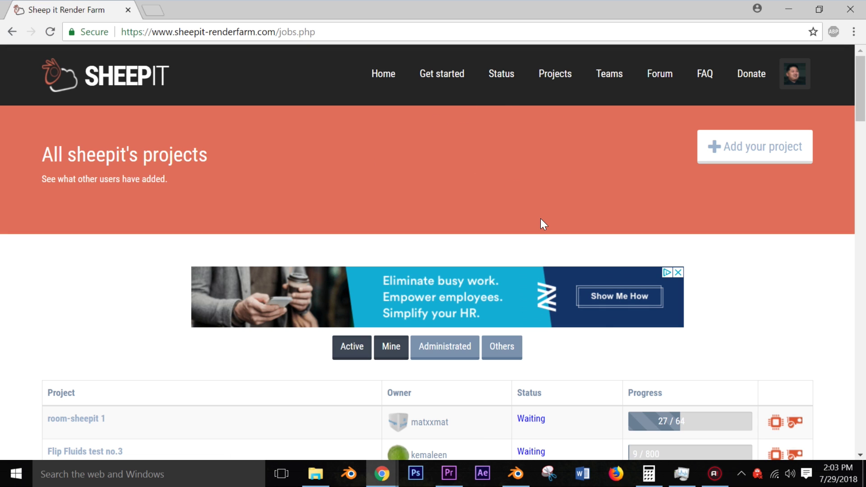
scroll(615, 363, down, 5)
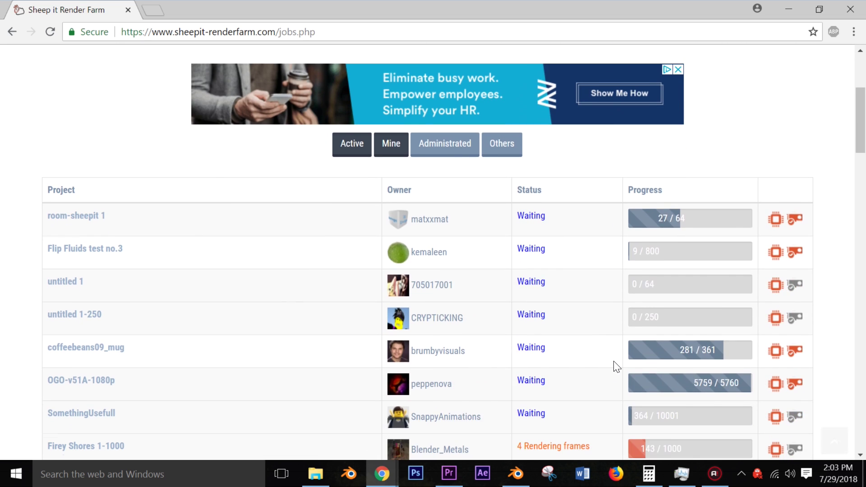
Step: Switch to Blender and inspect the tank scene through the camera and from the free perspective view
key(alt+Tab)
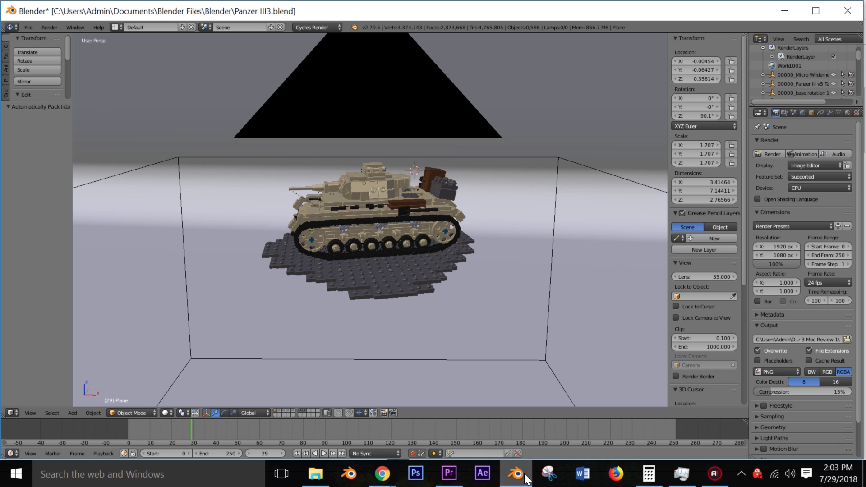
key(KP_0)
key(KP_0)
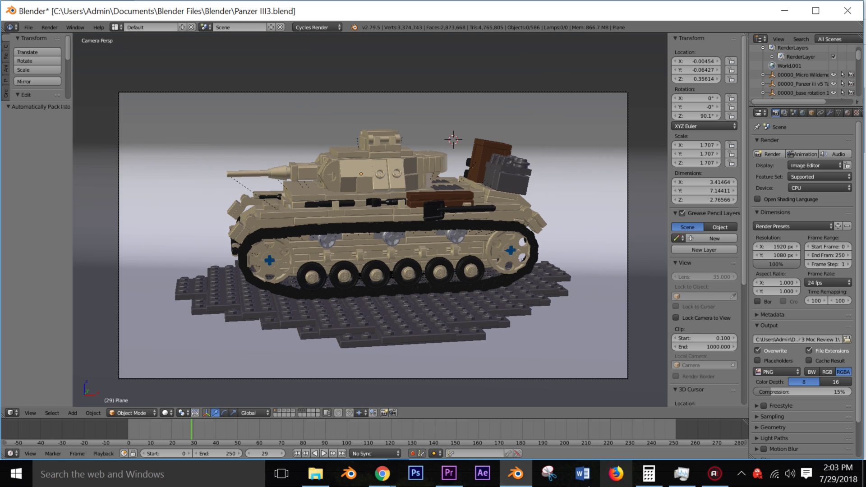
key(KP_0)
mouse_move(389, 240)
middle_down()
mouse_move(401, 239)
mouse_move(362, 242)
mouse_move(393, 235)
mouse_move(393, 257)
mouse_move(403, 246)
middle_up()
scroll(403, 245, up, 2)
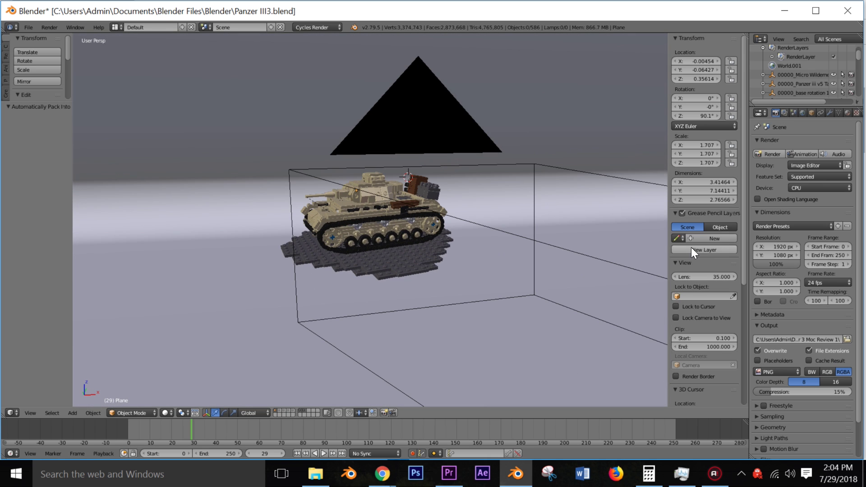
mouse_move(418, 201)
middle_down()
mouse_move(395, 209)
mouse_move(406, 191)
mouse_move(311, 196)
mouse_move(414, 198)
mouse_move(405, 197)
middle_up()
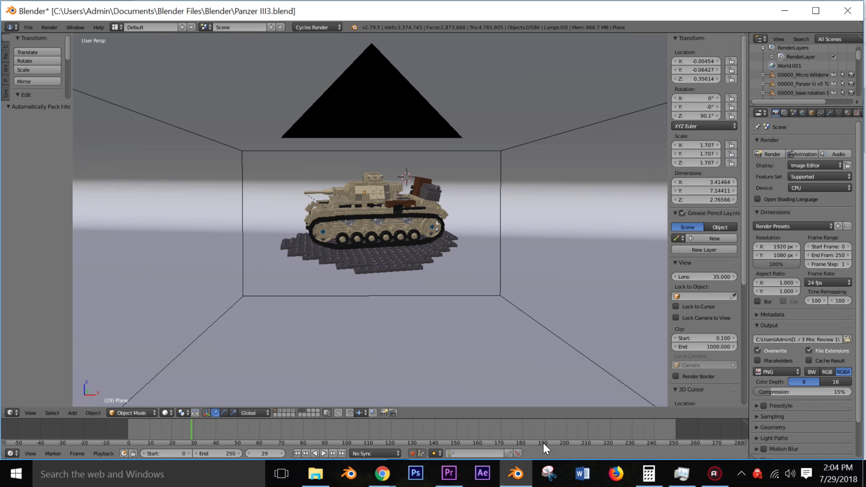
Step: Return to the SheepIt browser window and show the header of the projects page
mouse_move(382, 473)
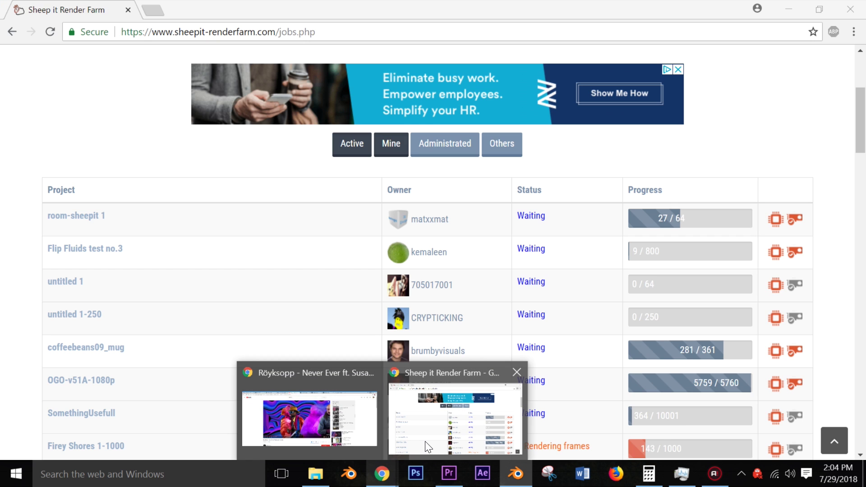
click(488, 408)
scroll(482, 334, up, 5)
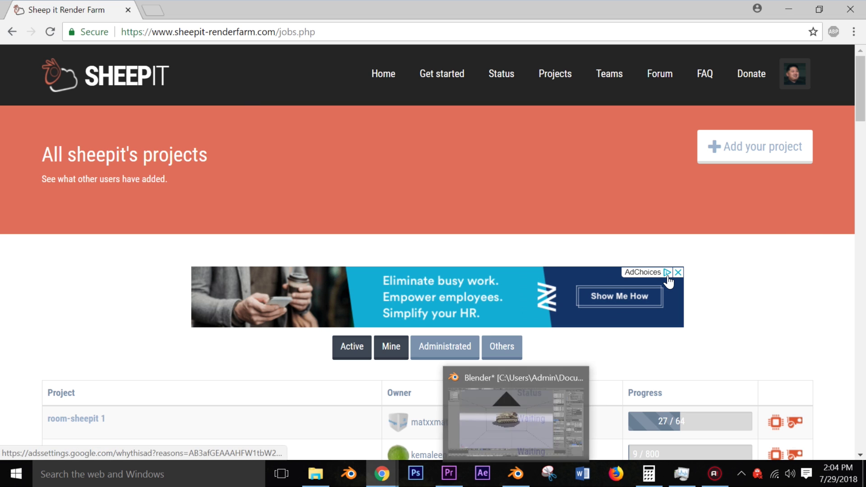
click(715, 472)
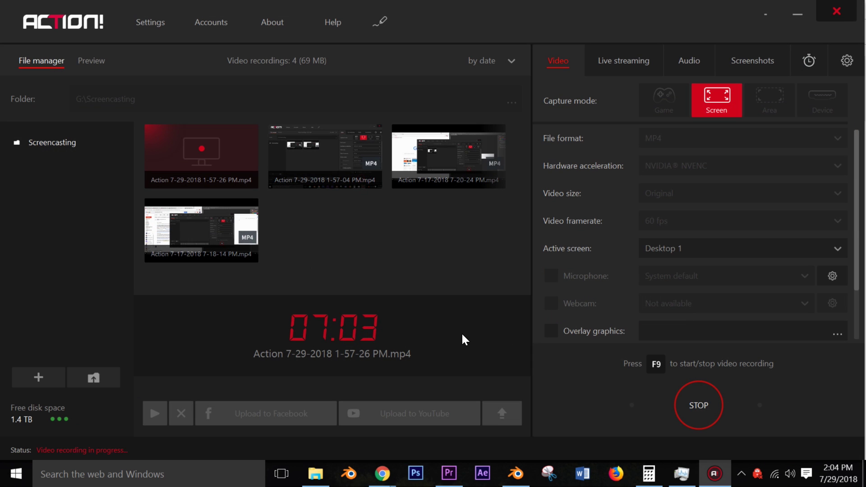